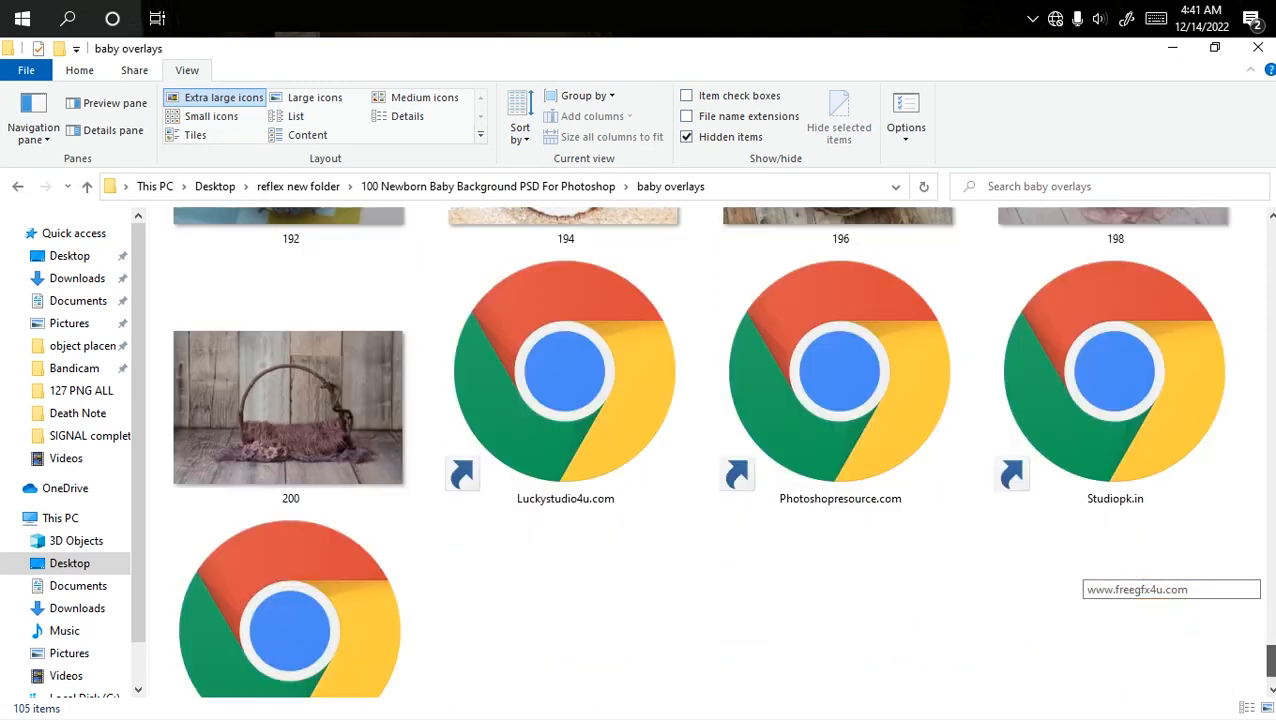
Browse the newborn background thumbnails in the baby overlays folder
scroll(1080, 575, "up", 6)
scroll(1090, 575, "up", 1)
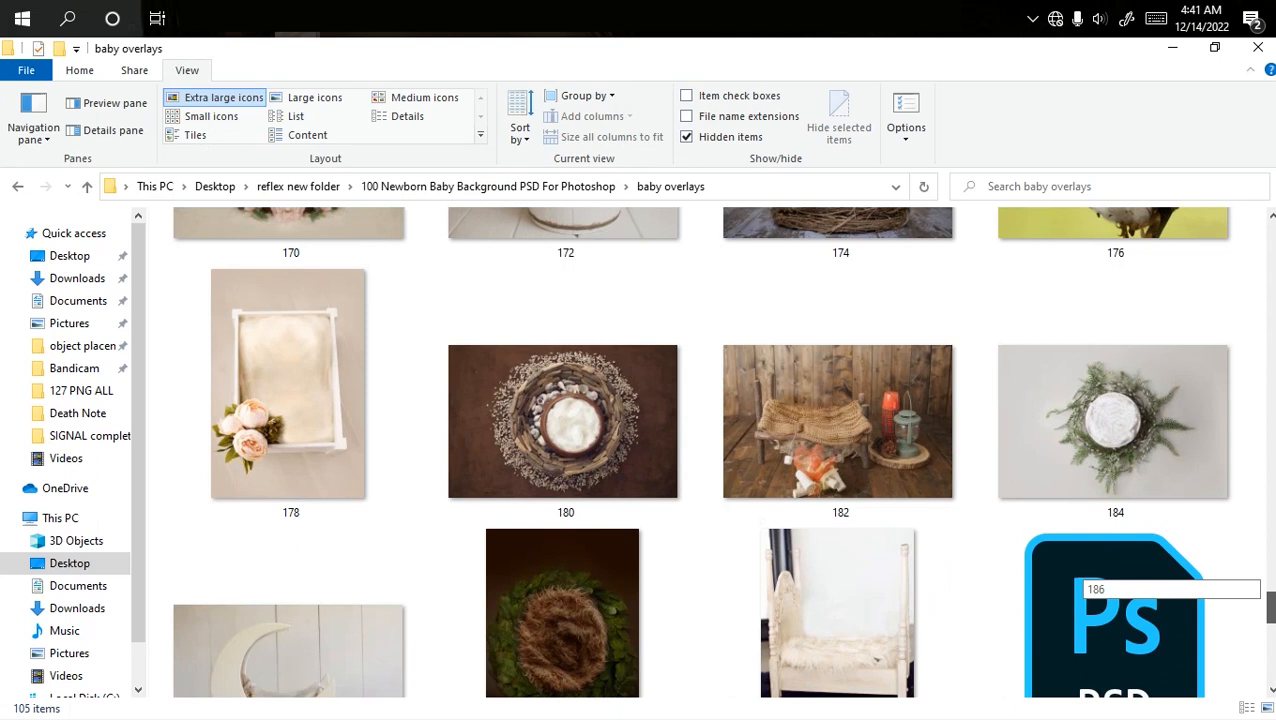
scroll(1085, 580, "up", 5)
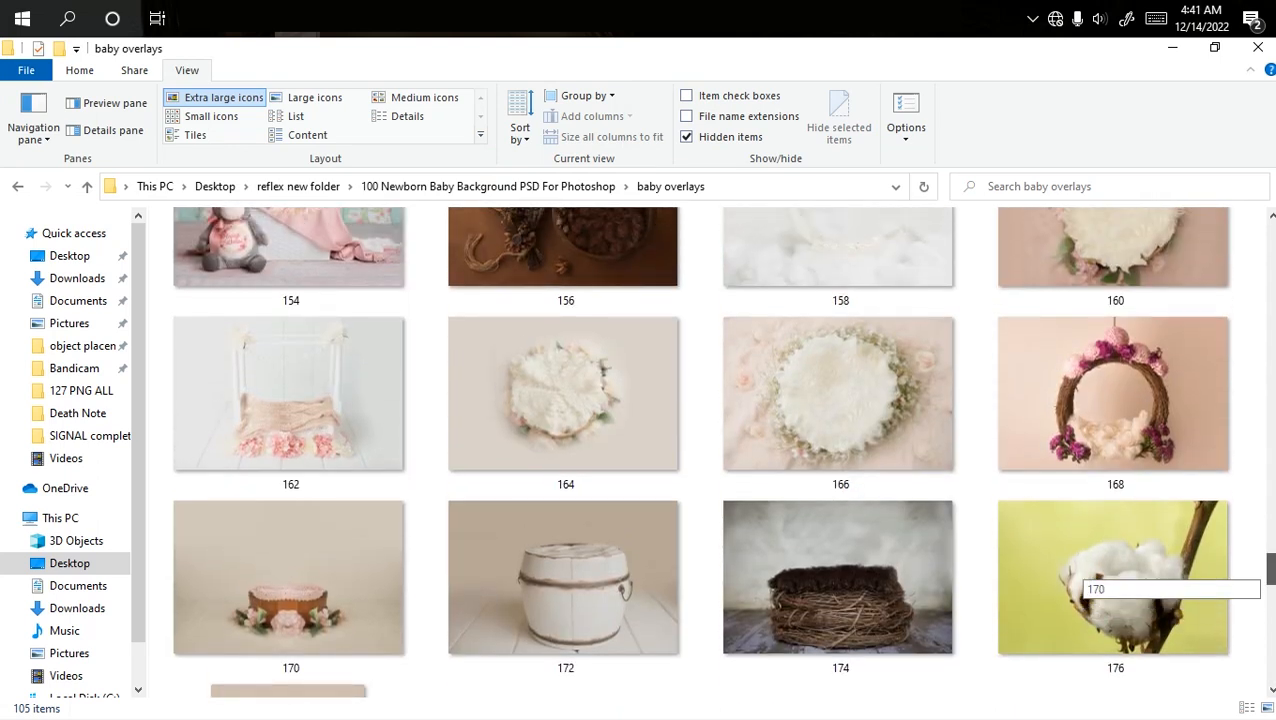
scroll(1090, 580, "up", 6)
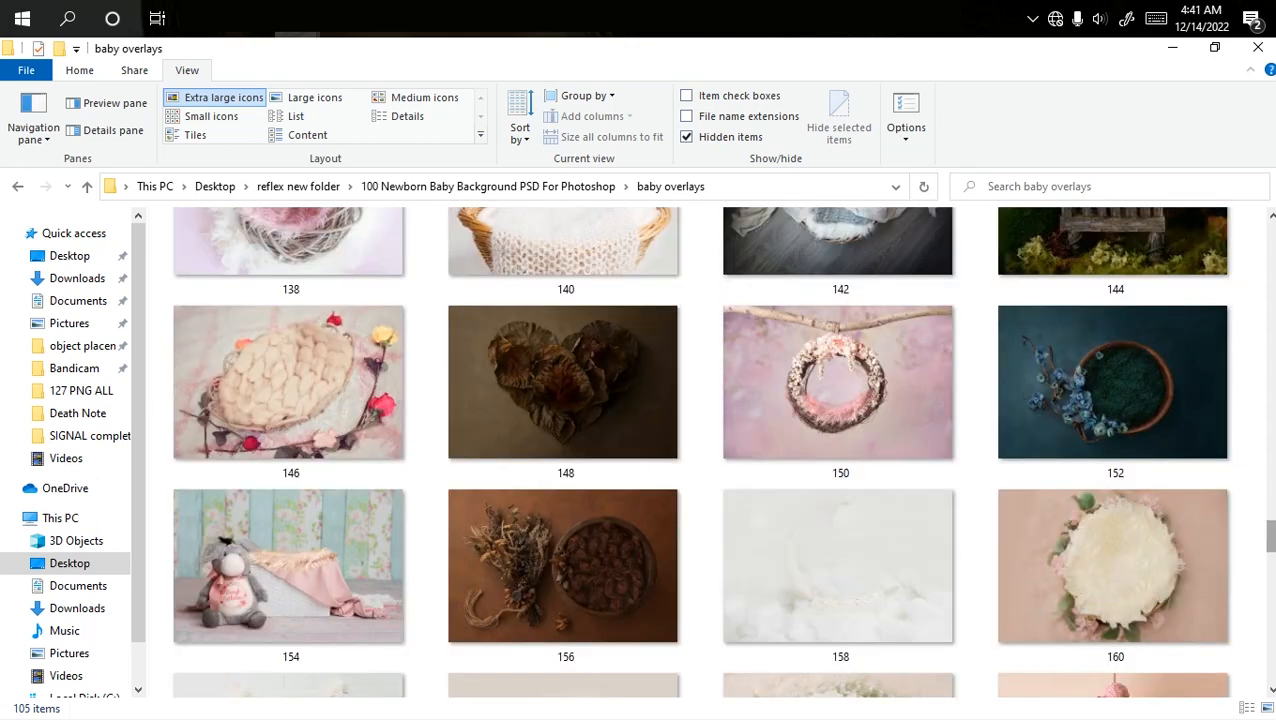
Switch to Photoshop, duplicate the Background layer of SIS_6027.JPG, and select the wrapped baby with Select Subject
key("alt+Tab")
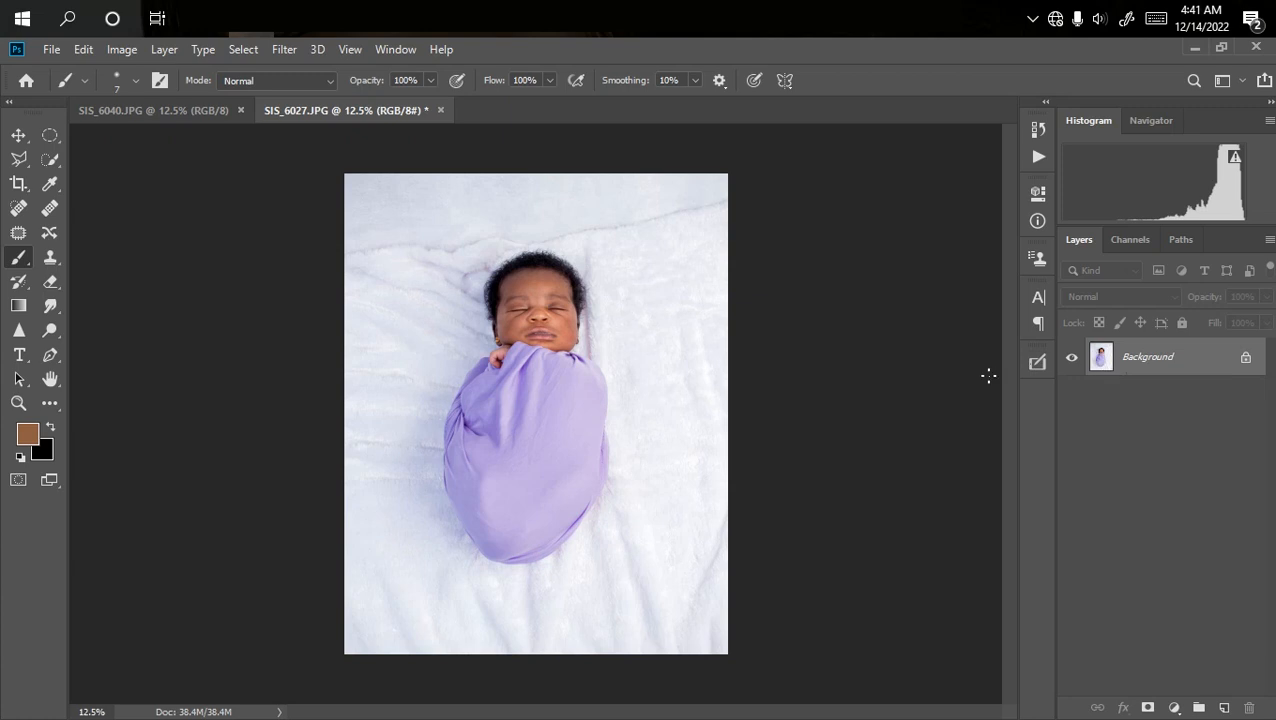
key("ctrl+j")
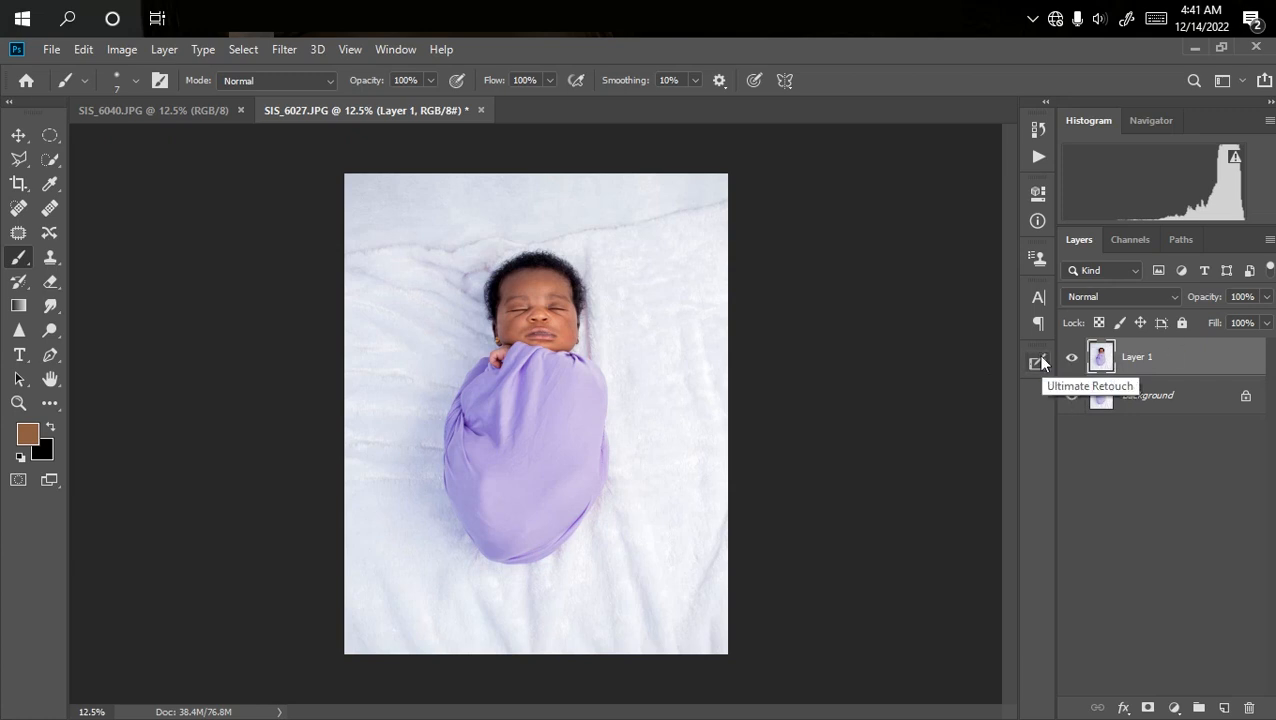
left_click(50, 161)
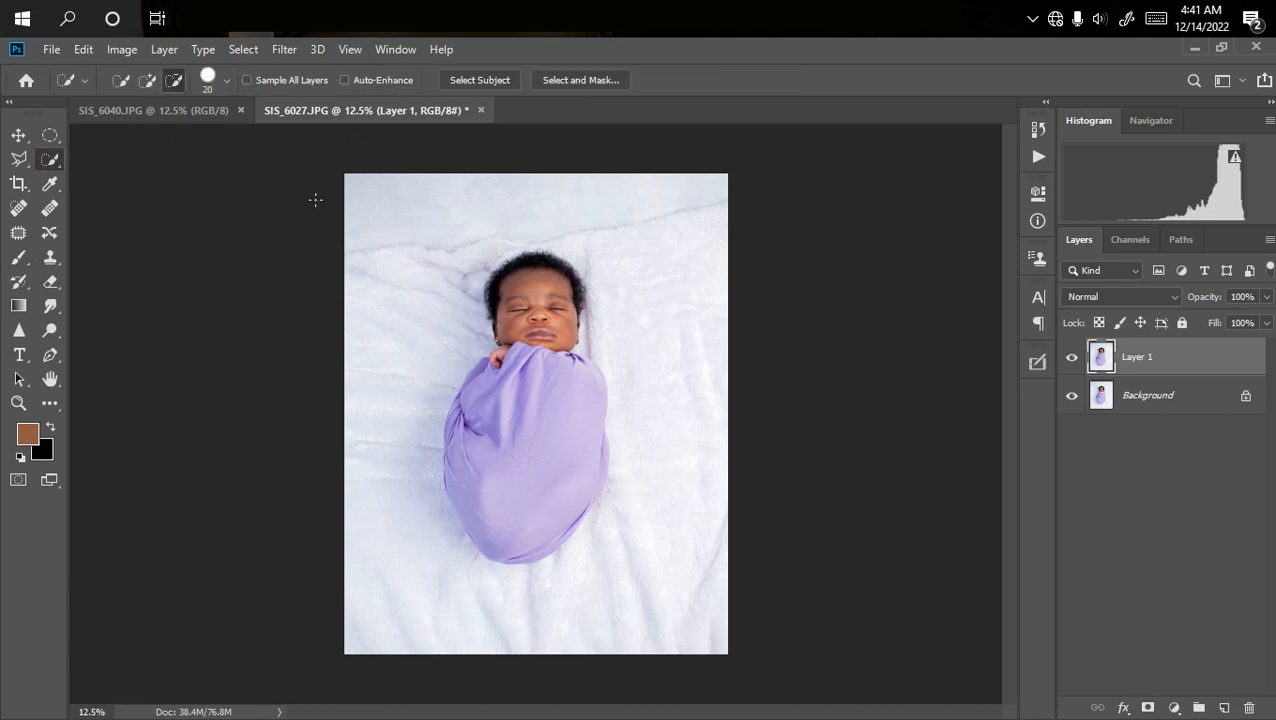
left_click(467, 82)
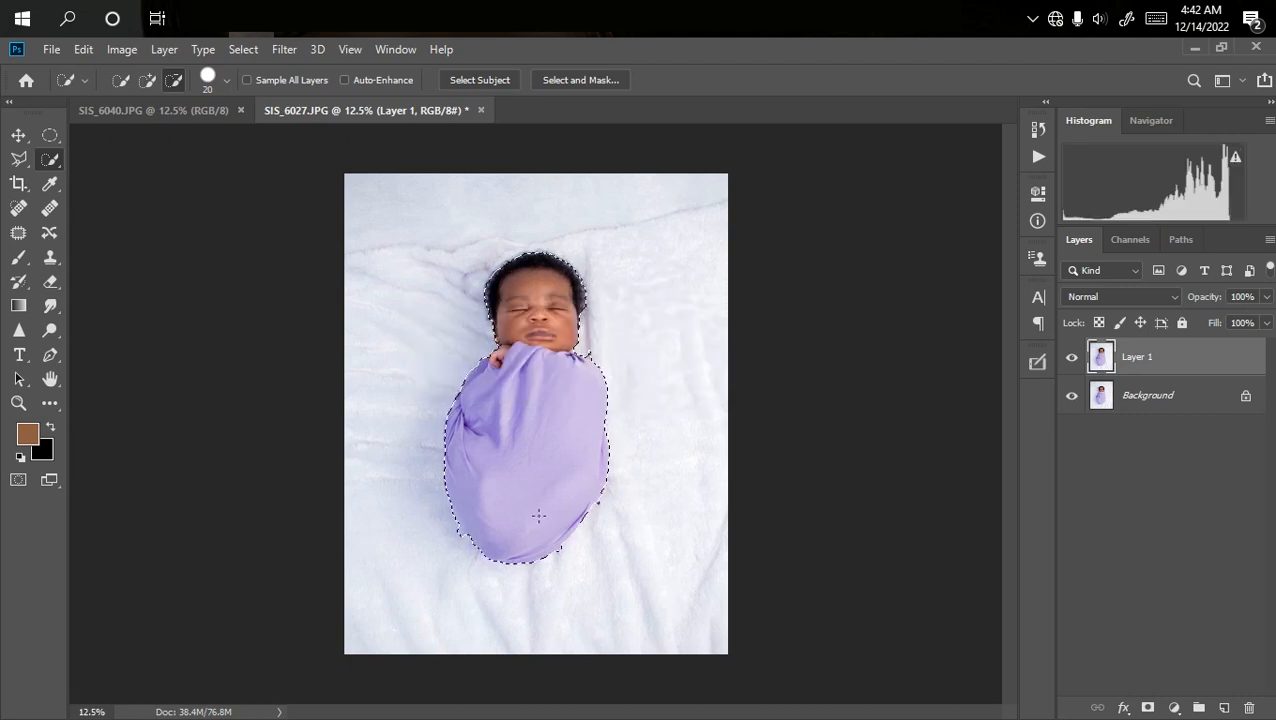
Subtract the stray bumps along the wrap's lower-right edge from the selection with the Polygonal Lasso
scroll(538, 515, "up", 3)
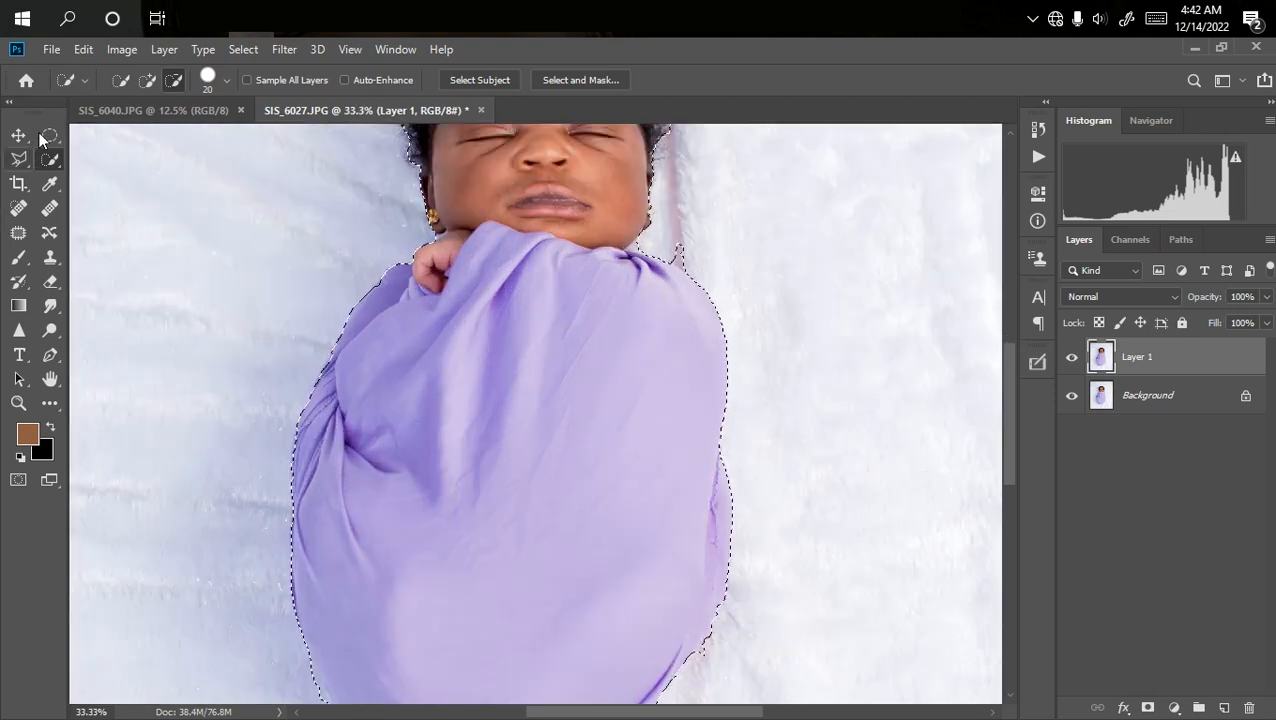
left_click(14, 163)
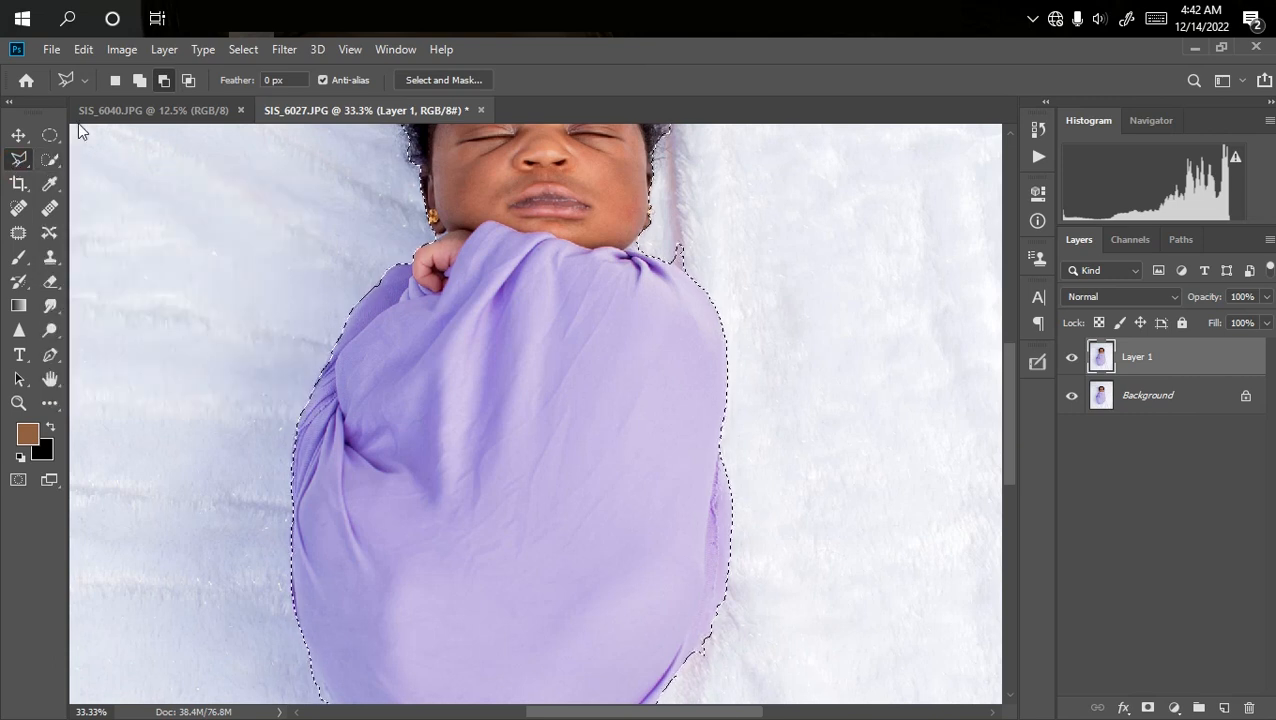
left_click(170, 82)
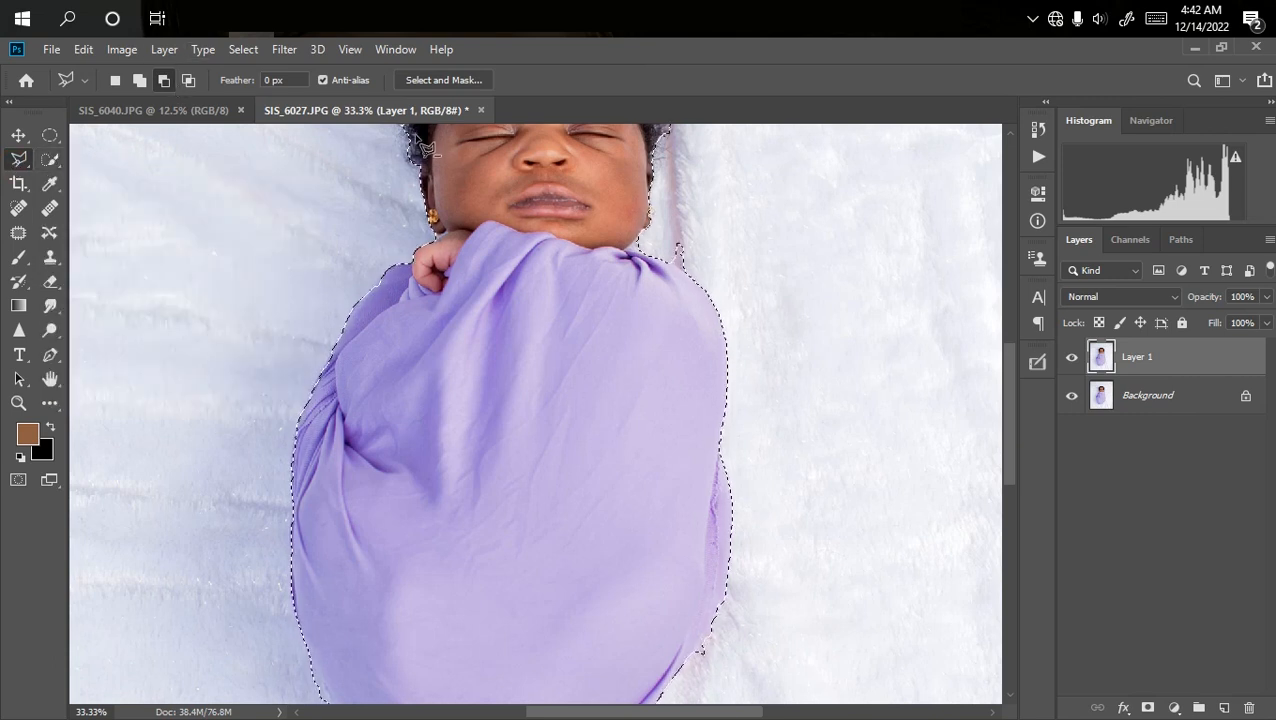
left_click_drag(1013, 400, 1008, 447)
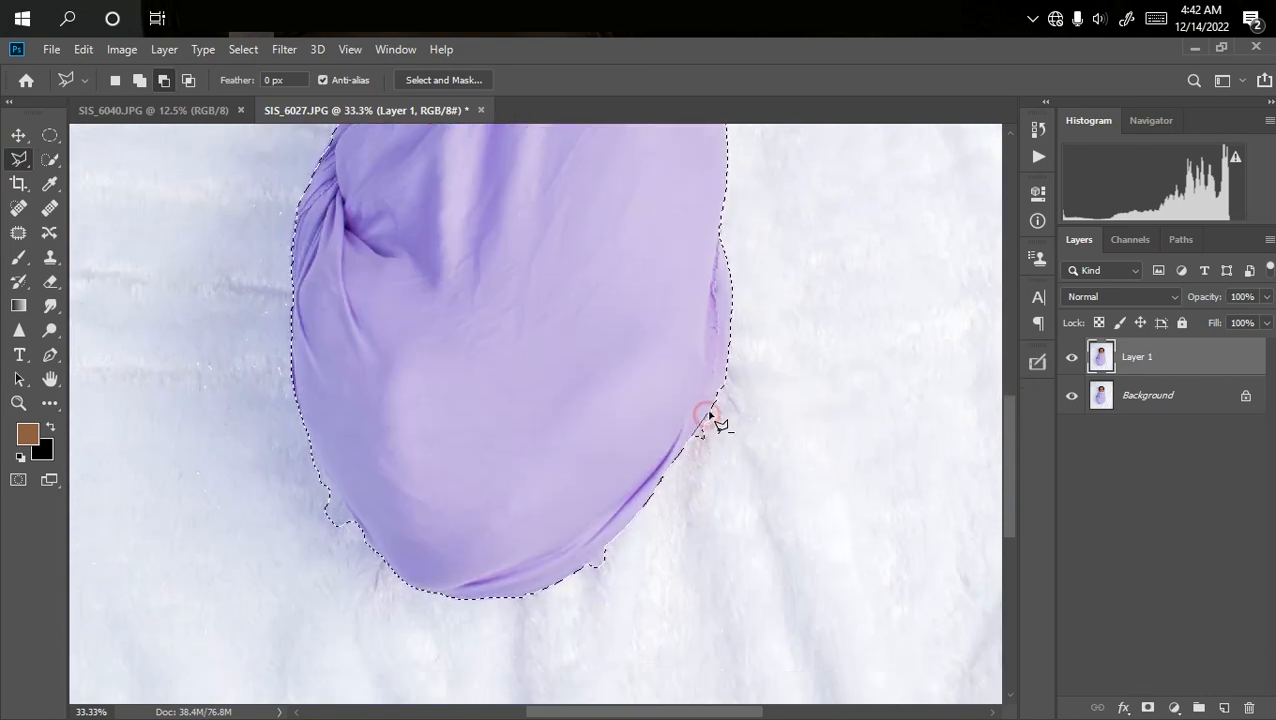
left_click(730, 384)
left_click(762, 605)
double_click(726, 584)
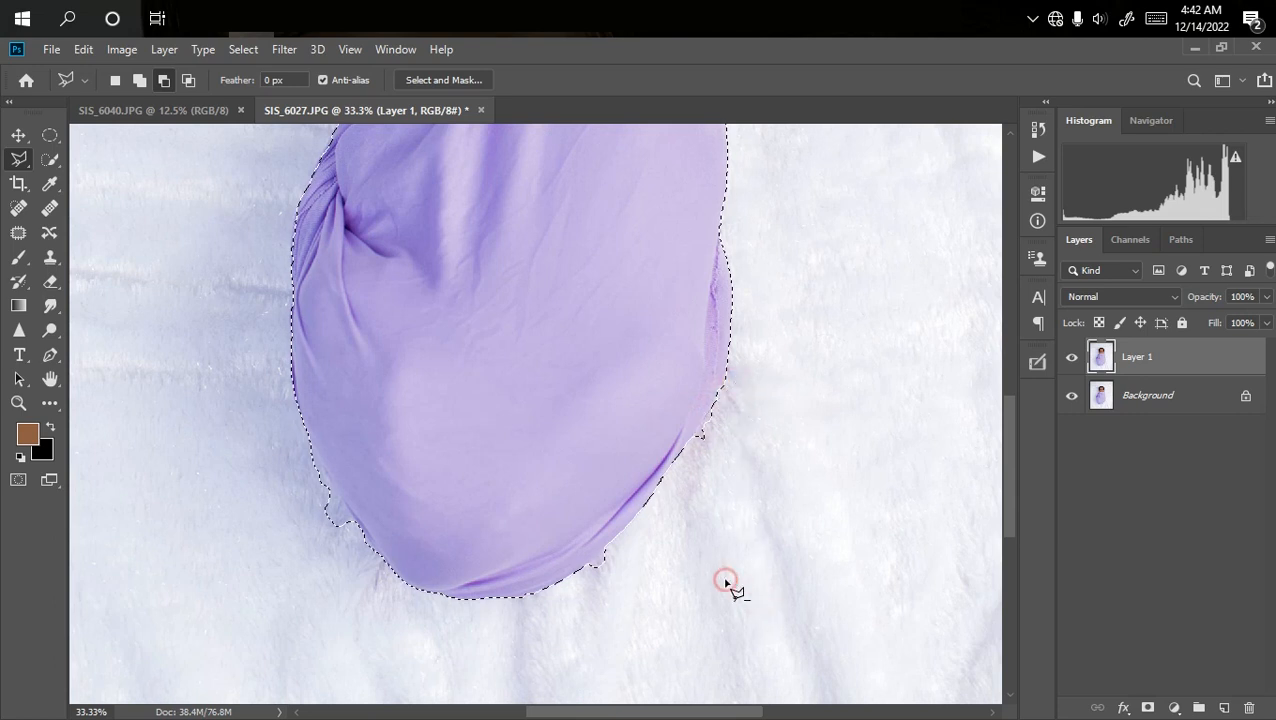
left_click(580, 570)
left_click(625, 528)
left_click(664, 675)
left_click(605, 673)
double_click(605, 673)
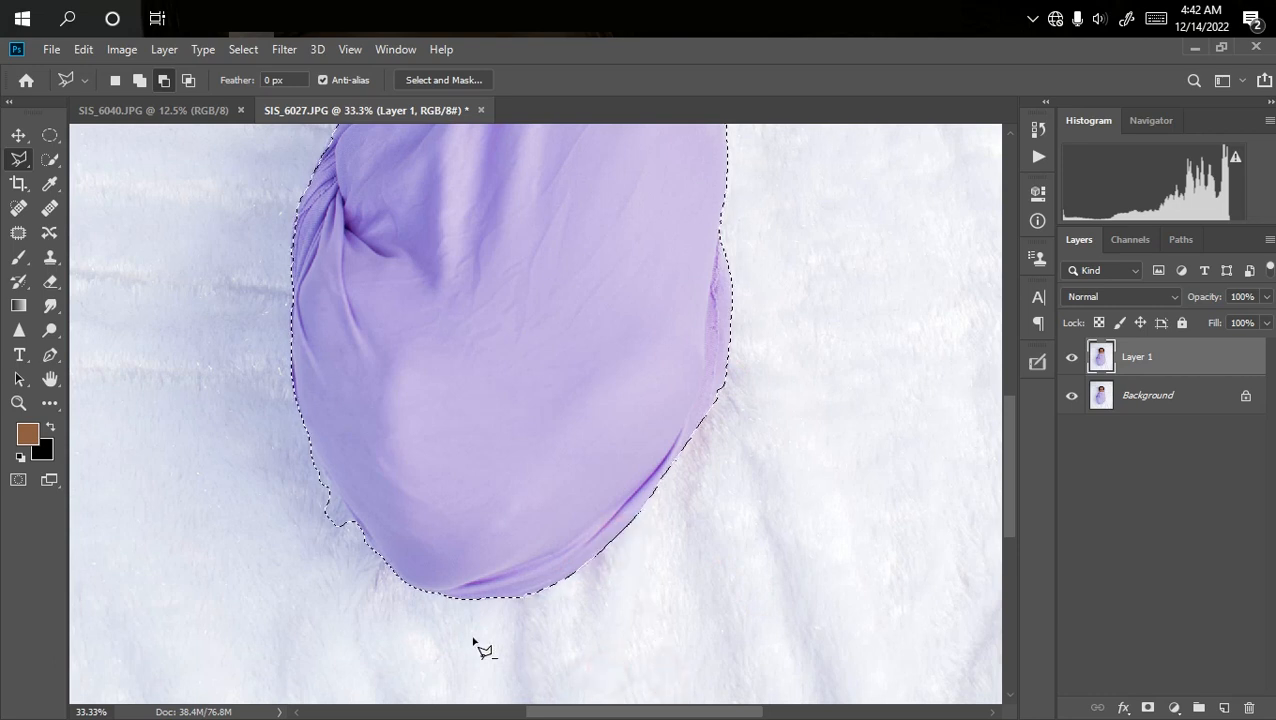
Subtract the stray bulge at the wrap's lower-left edge from the selection
left_click(352, 522)
left_click(327, 490)
left_click(318, 466)
left_click(236, 416)
double_click(379, 655)
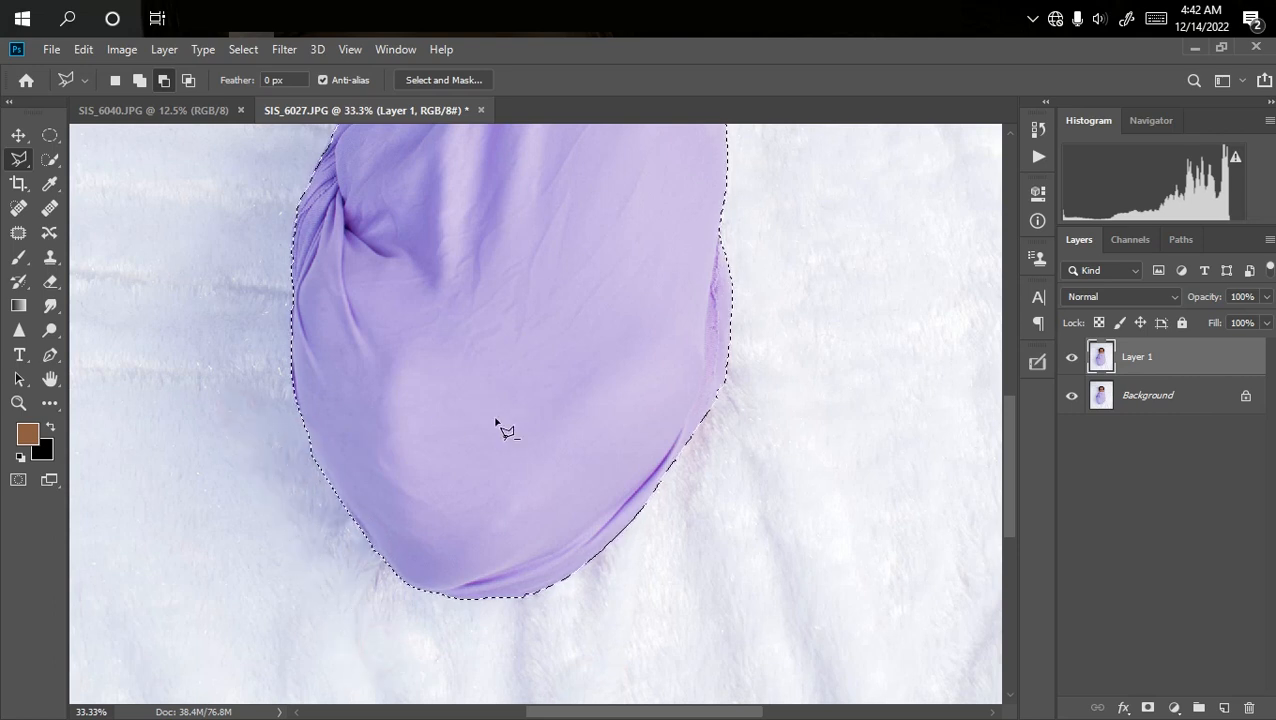
Subtract the stray spike above the wrap on the right side of the baby's neck from the selection
left_click_drag(1008, 498, 1007, 411)
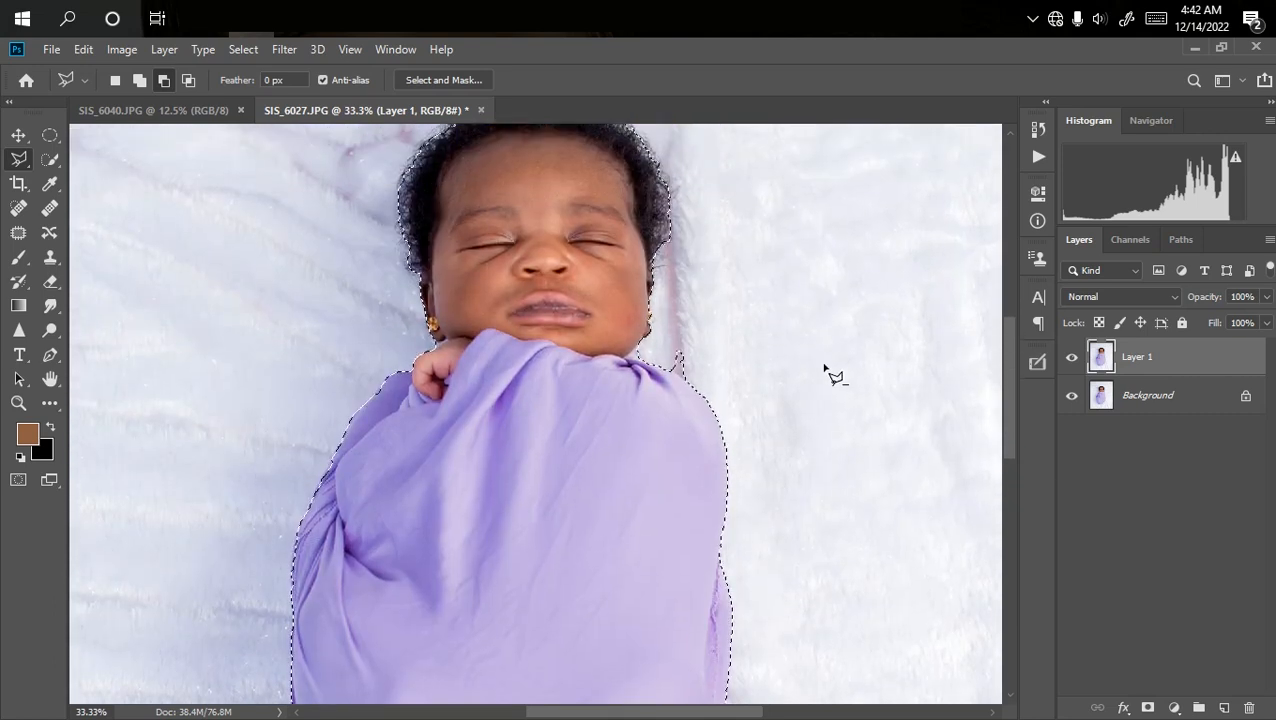
left_click(690, 385)
left_click(636, 356)
left_click(697, 345)
left_click(717, 354)
double_click(717, 354)
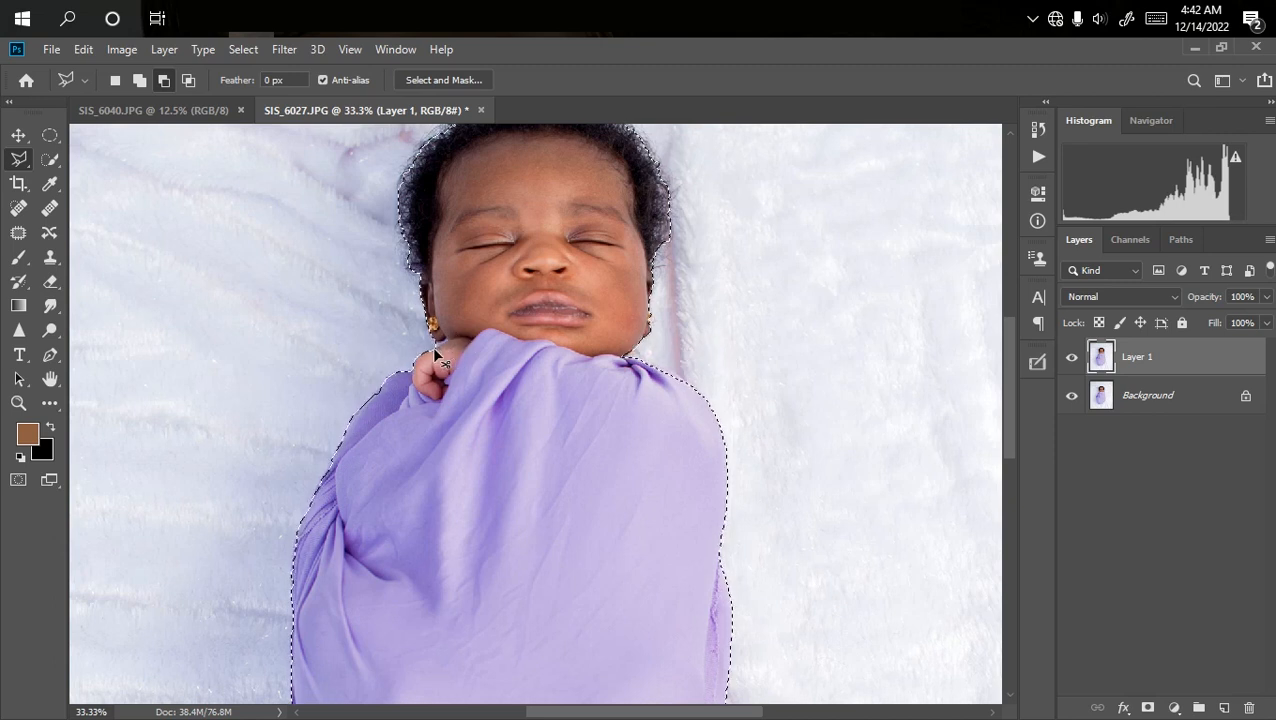
Try to trim the selection in the small gap between the baby's ear and hand
key("ctrl+plus")
key("ctrl+plus")
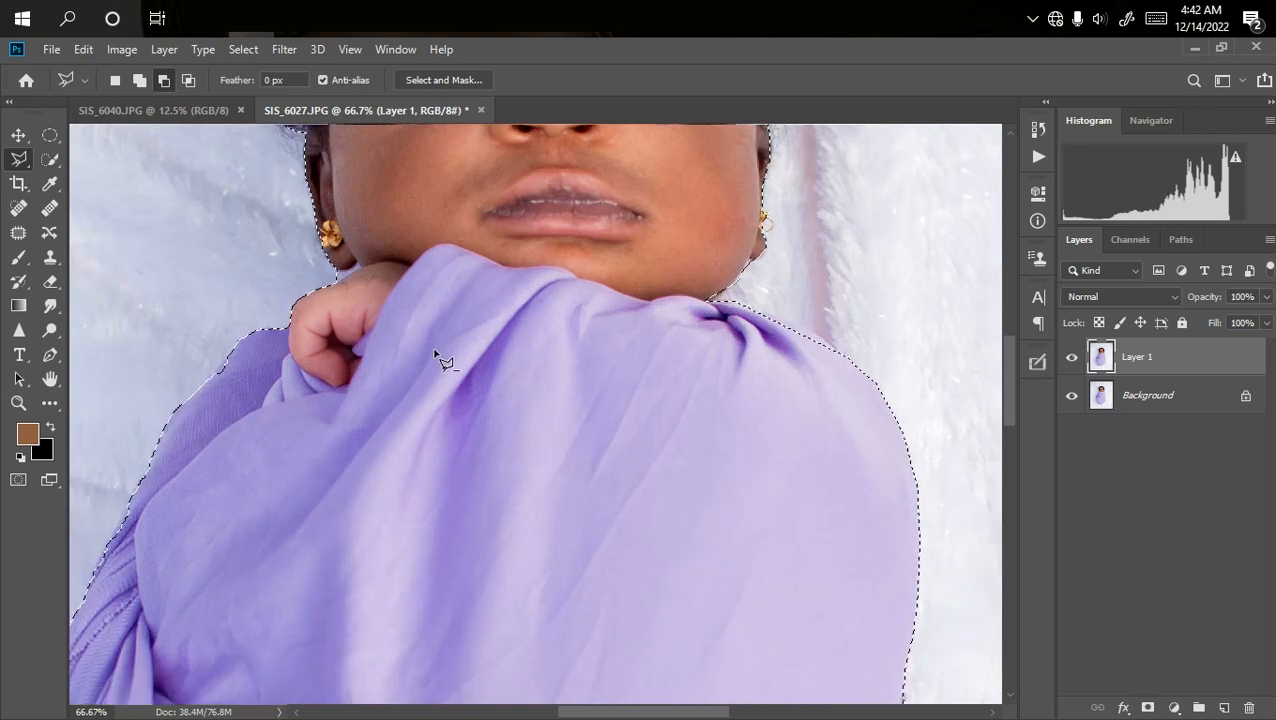
left_click(356, 265)
key("ctrl+minus")
key("ctrl+minus")
key("ctrl+minus")
key("ctrl+minus")
key("ctrl+minus")
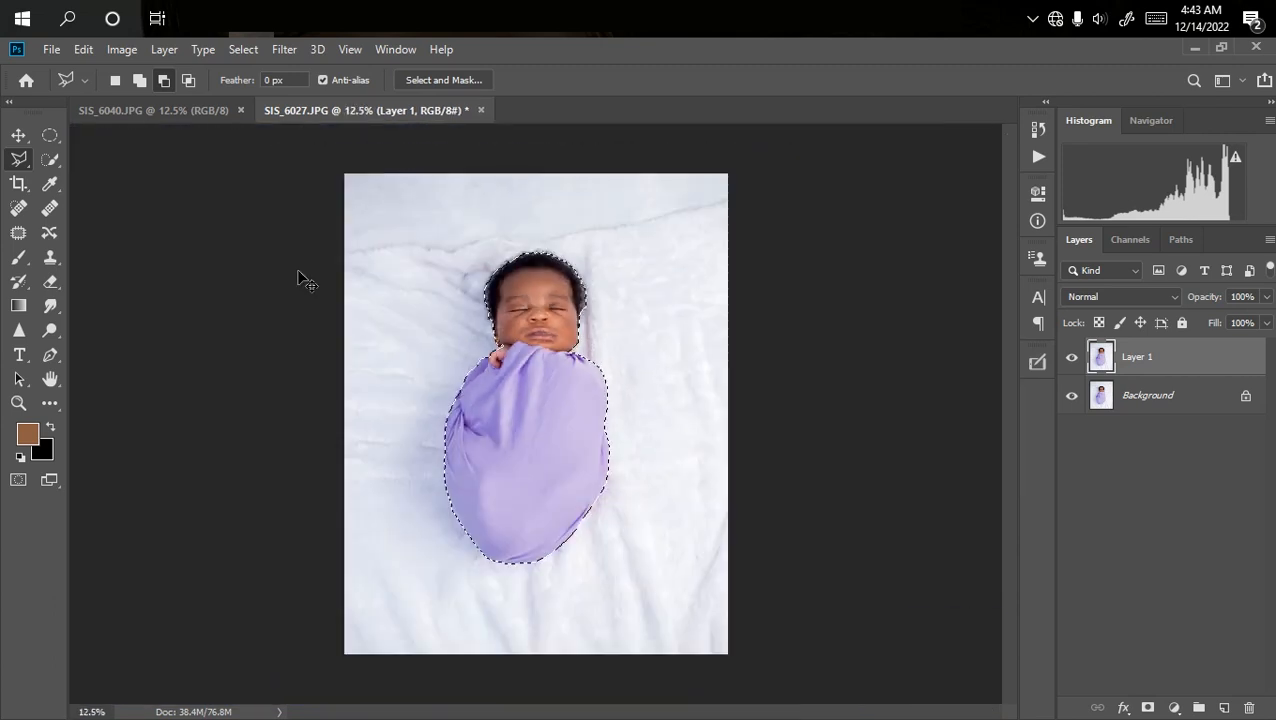
key("ctrl+plus")
key("ctrl+minus")
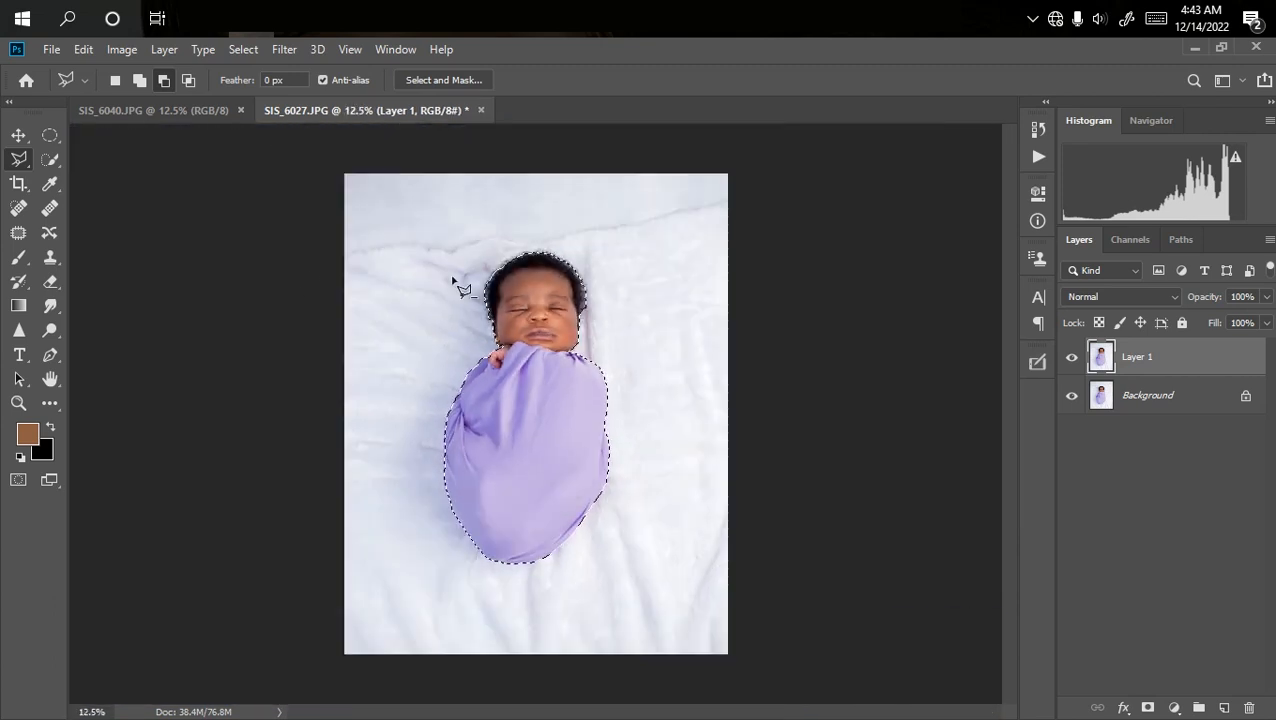
left_click(857, 444)
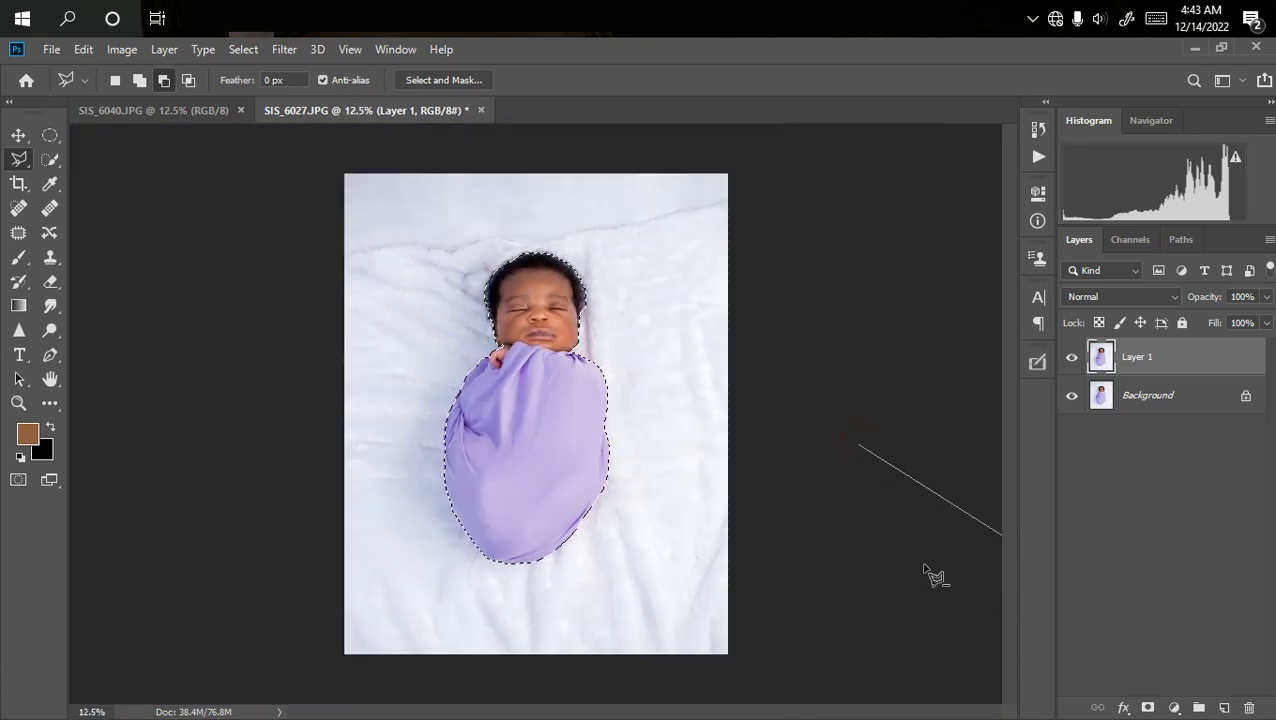
key("Escape")
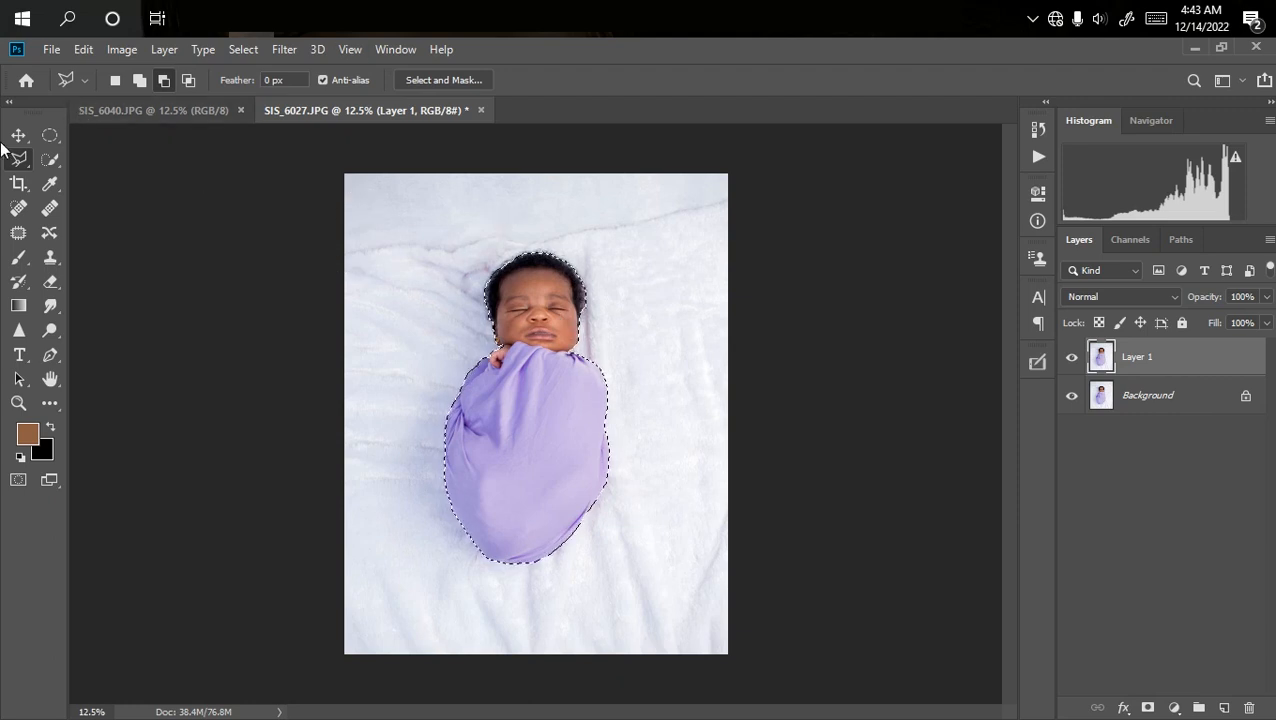
Add a margin around the hair at the top of the head to the selection with the Polygonal Lasso
left_click(498, 263)
left_click(138, 82)
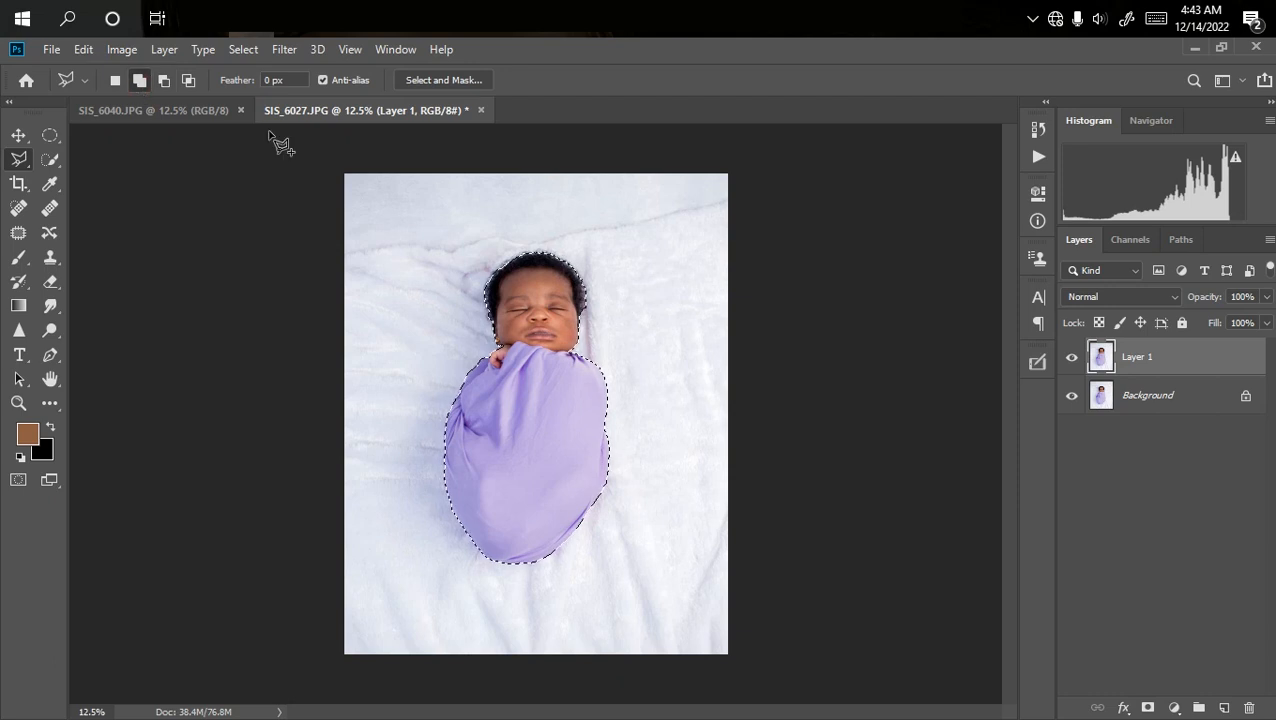
left_click(508, 259)
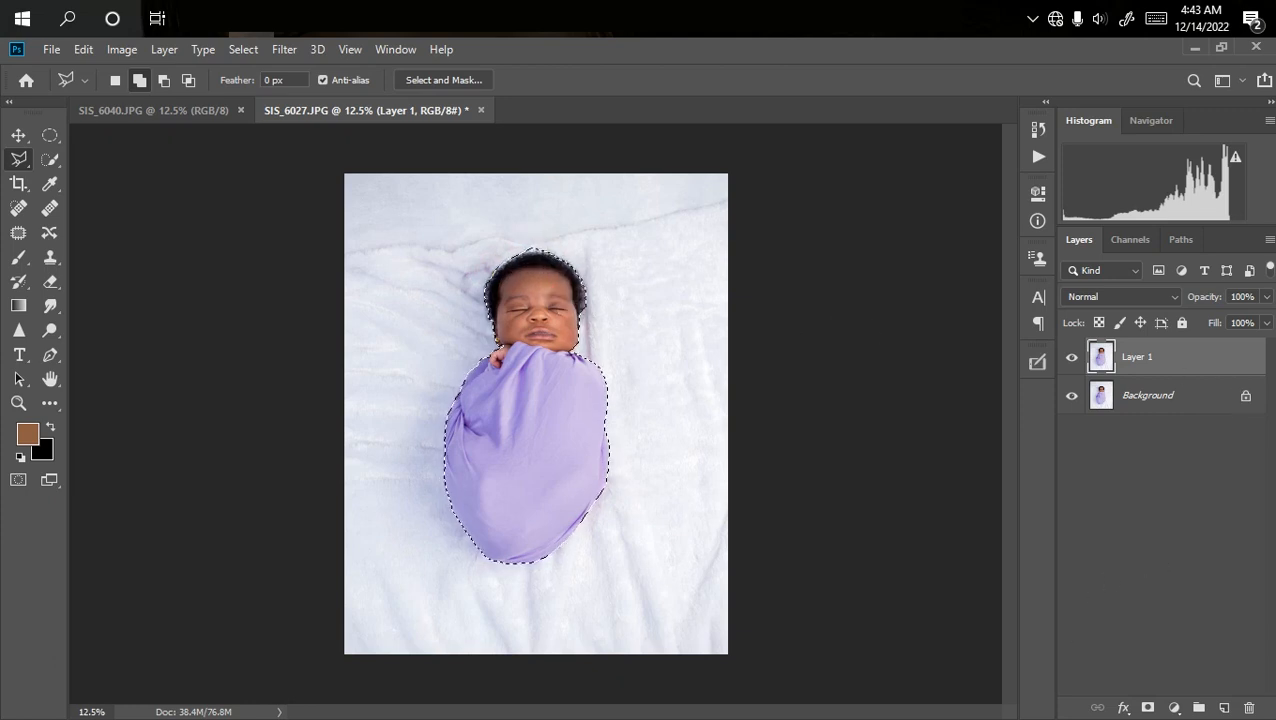
Mask Layer 1 with the selection and hide the Background layer
left_click(1147, 708)
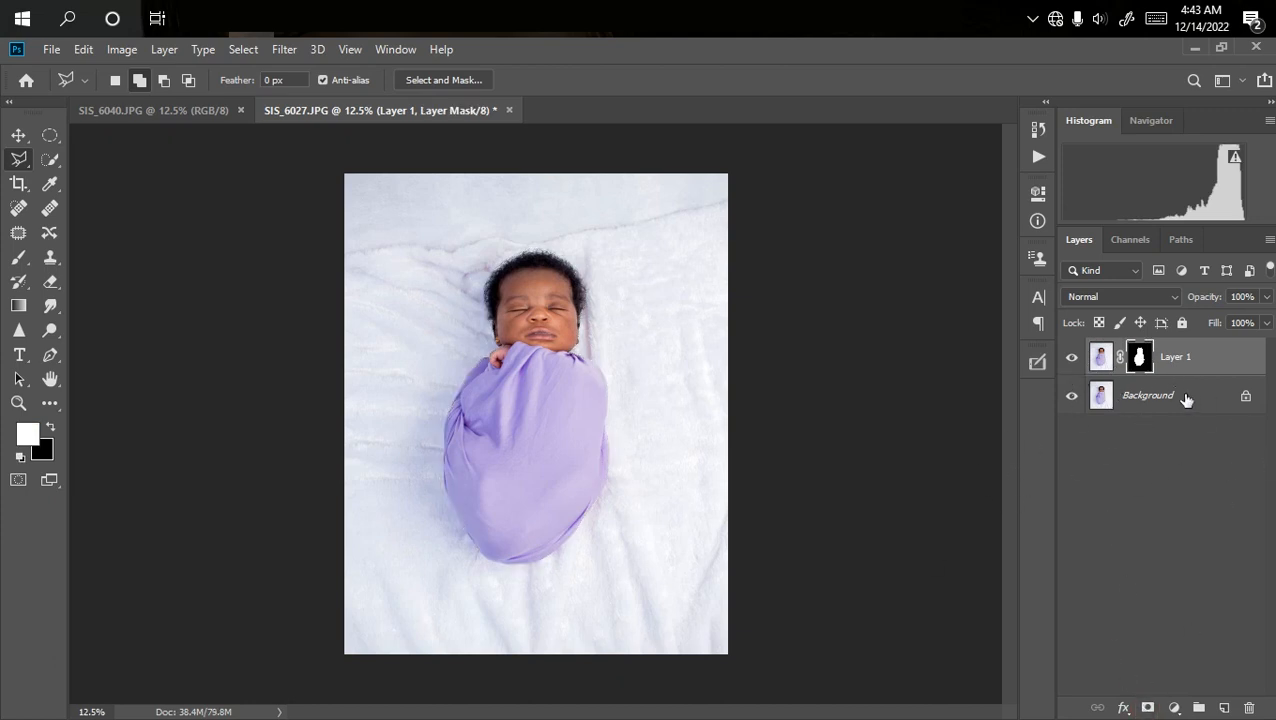
left_click(1072, 398)
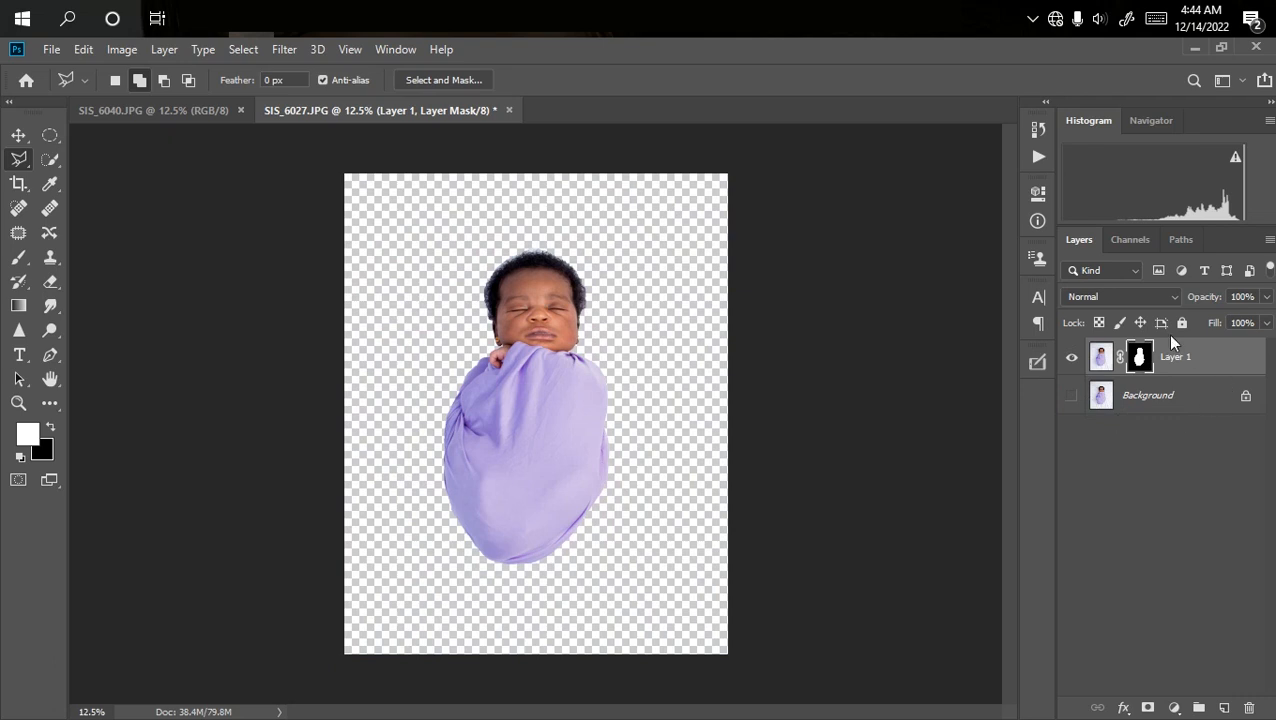
Open the mask in Select and Mask and refine the hair outline with the Refine Edge Brush at size 80
double_click(1137, 360)
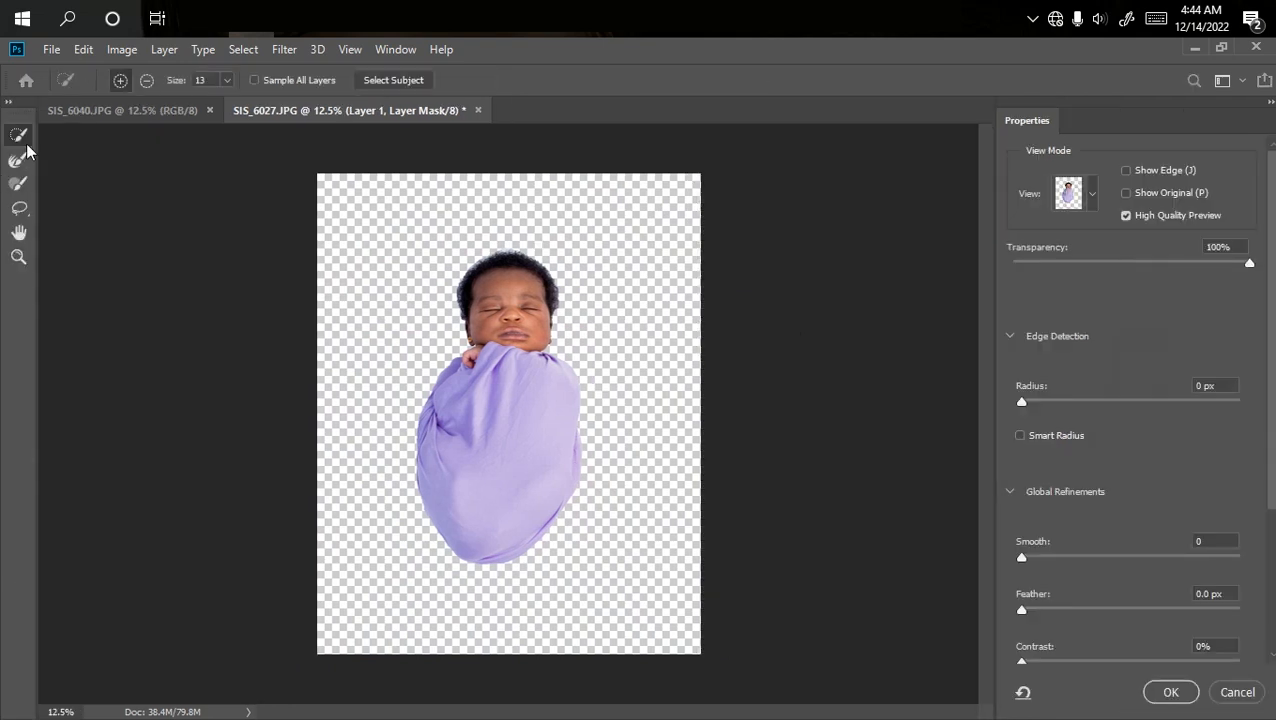
left_click(18, 163)
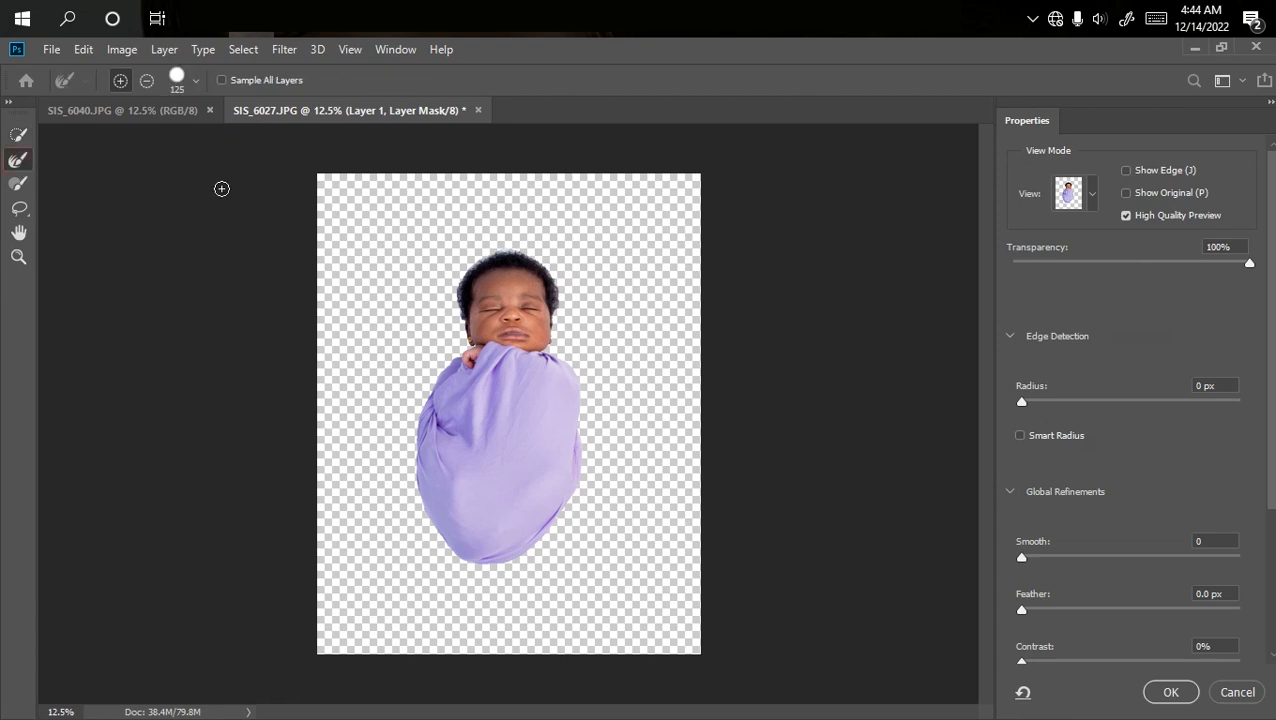
key("ctrl+plus")
key("ctrl+plus")
key("ctrl+plus")
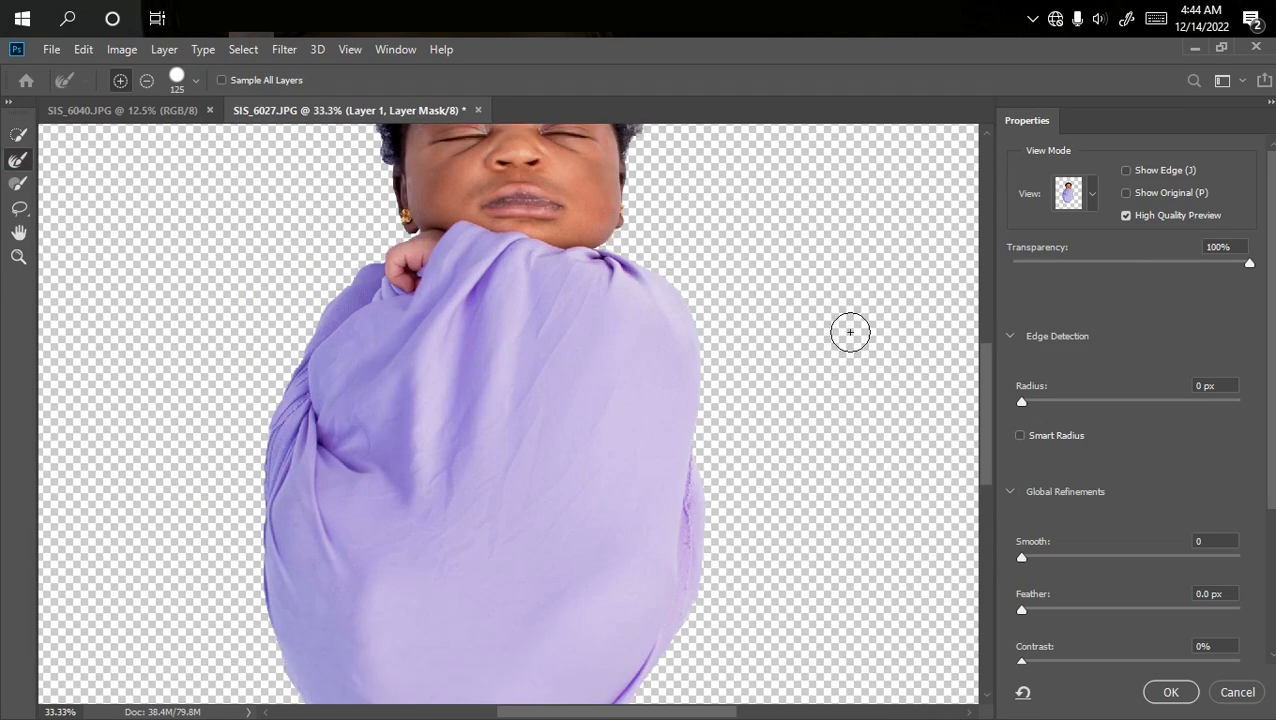
left_click_drag(985, 418, 985, 352)
key("bracketleft")
key("bracketleft")
key("bracketleft")
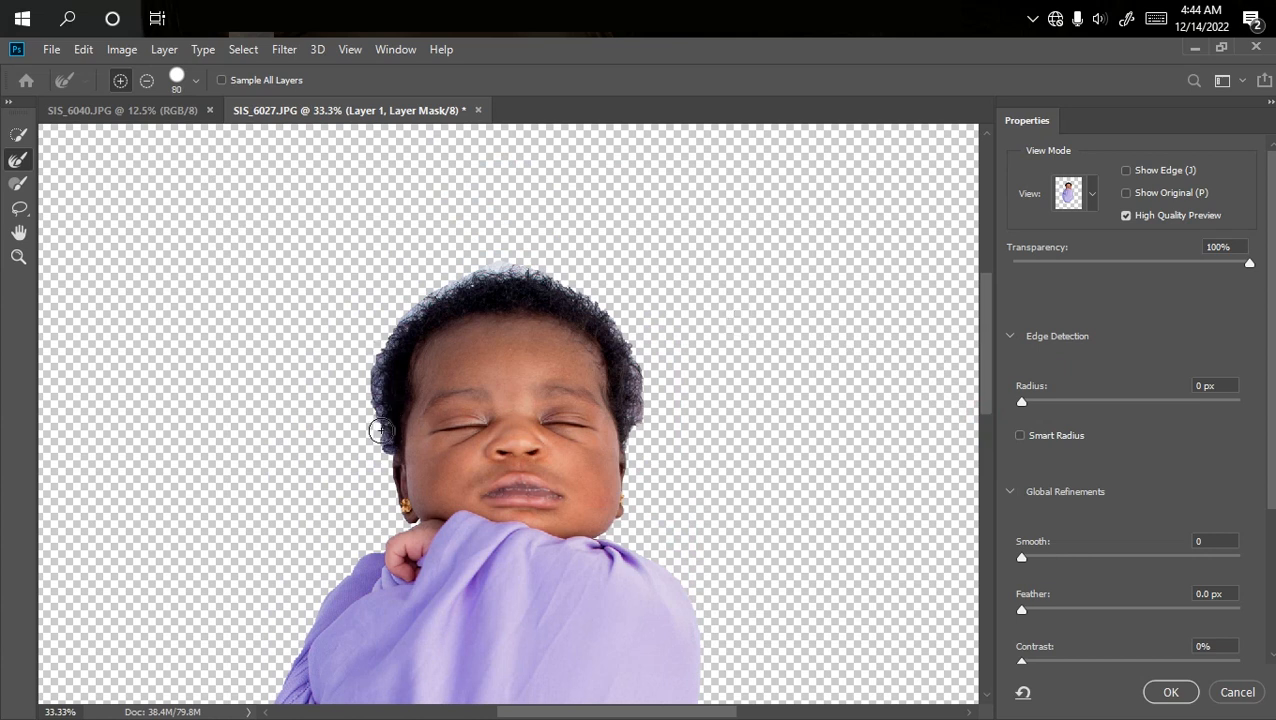
mouse_move(385, 446)
left_mouse_down()
mouse_move(356, 388)
mouse_move(380, 345)
mouse_move(421, 296)
mouse_move(513, 272)
mouse_move(570, 270)
mouse_move(610, 310)
mouse_move(631, 341)
mouse_move(644, 436)
mouse_move(635, 322)
mouse_move(578, 276)
mouse_move(505, 268)
left_mouse_up()
mouse_move(440, 281)
left_mouse_down()
mouse_move(409, 295)
mouse_move(382, 360)
mouse_move(376, 441)
mouse_move(367, 364)
left_mouse_up()
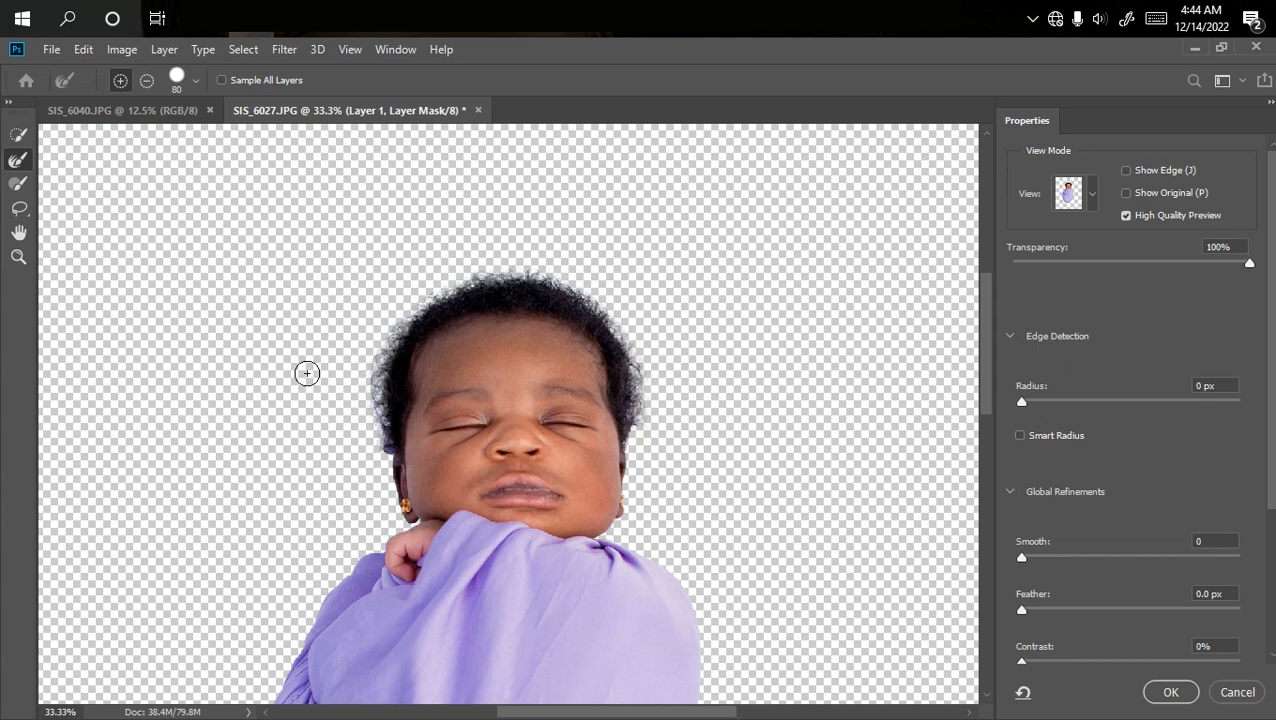
Refine the hair on the right side of the head with a size 50 brush and apply the mask refinement
key("bracketleft")
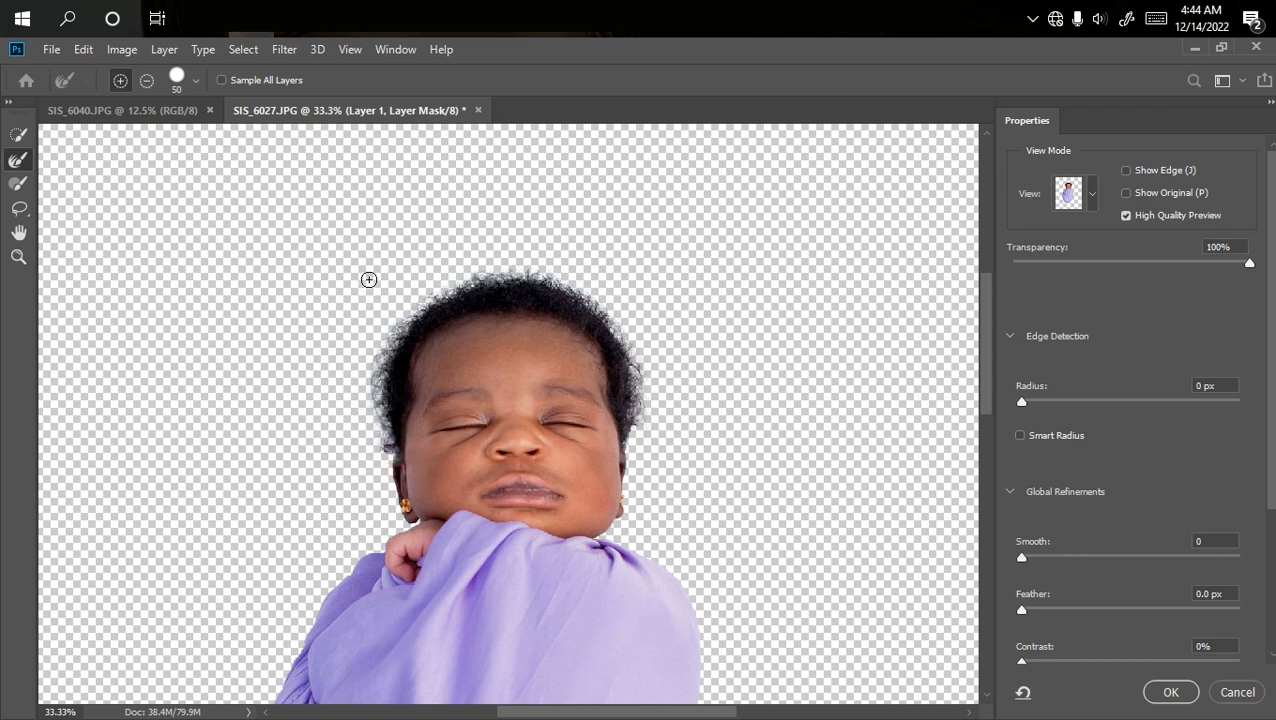
left_click_drag(631, 376, 634, 397)
left_click(1160, 692)
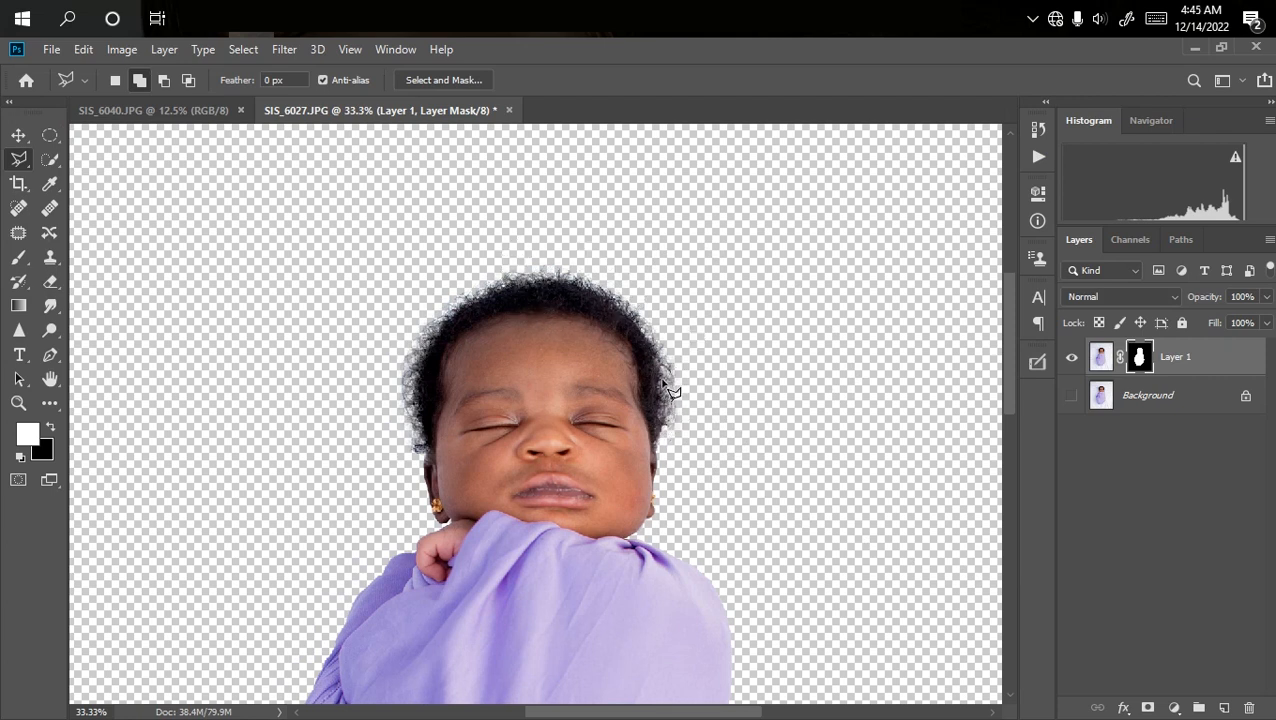
Apply Color Decontaminate at 92% to the image of Layer 1 to clean up the cutout's edge colours
left_click(1102, 359)
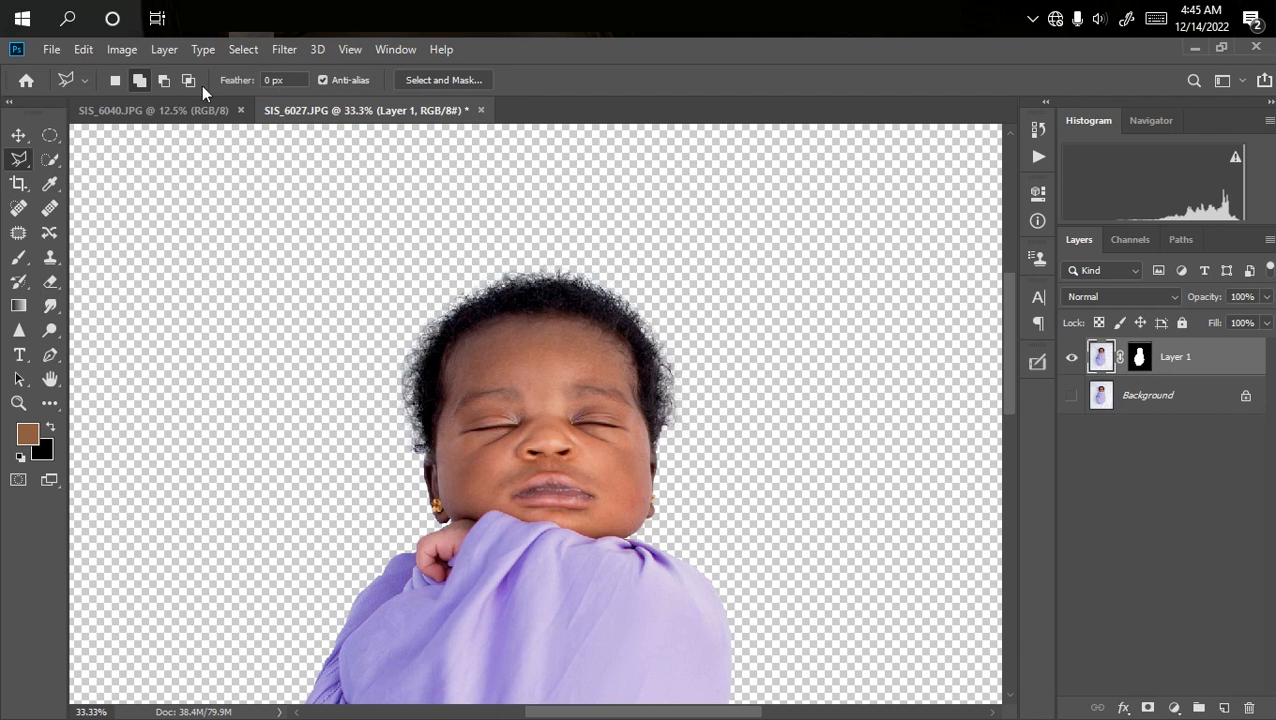
left_click(164, 50)
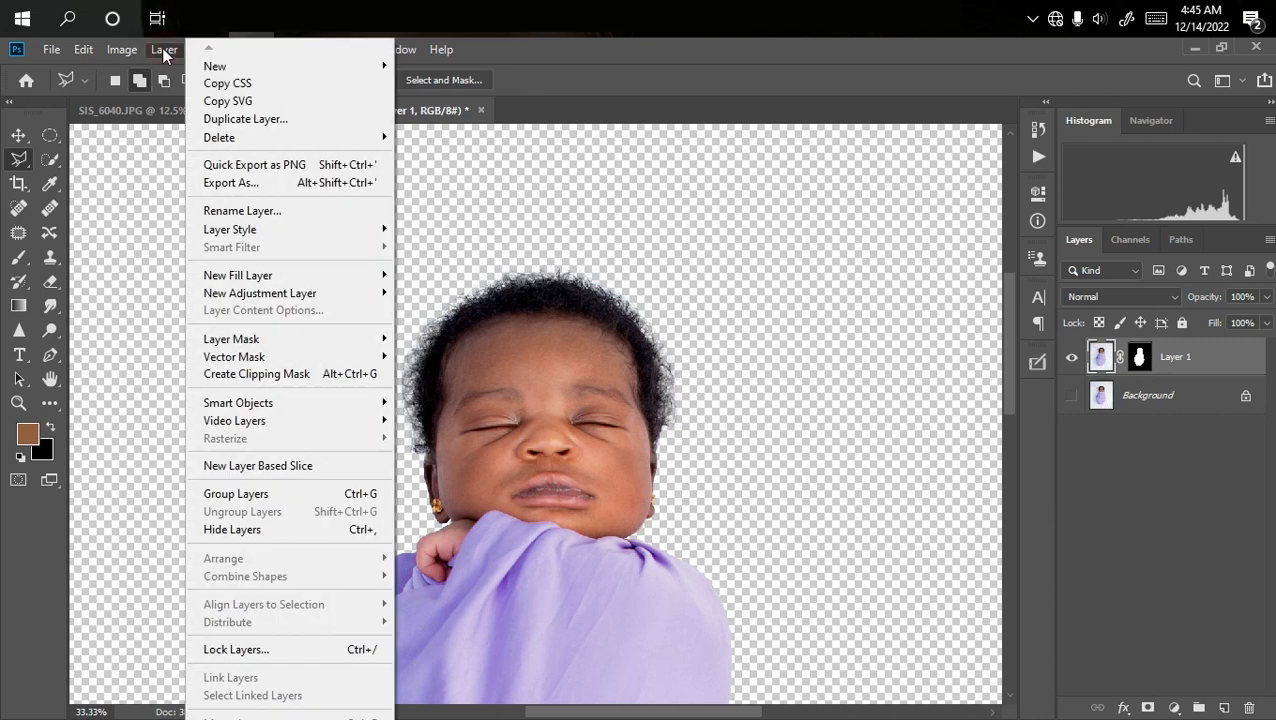
scroll(163, 49, "down", 2)
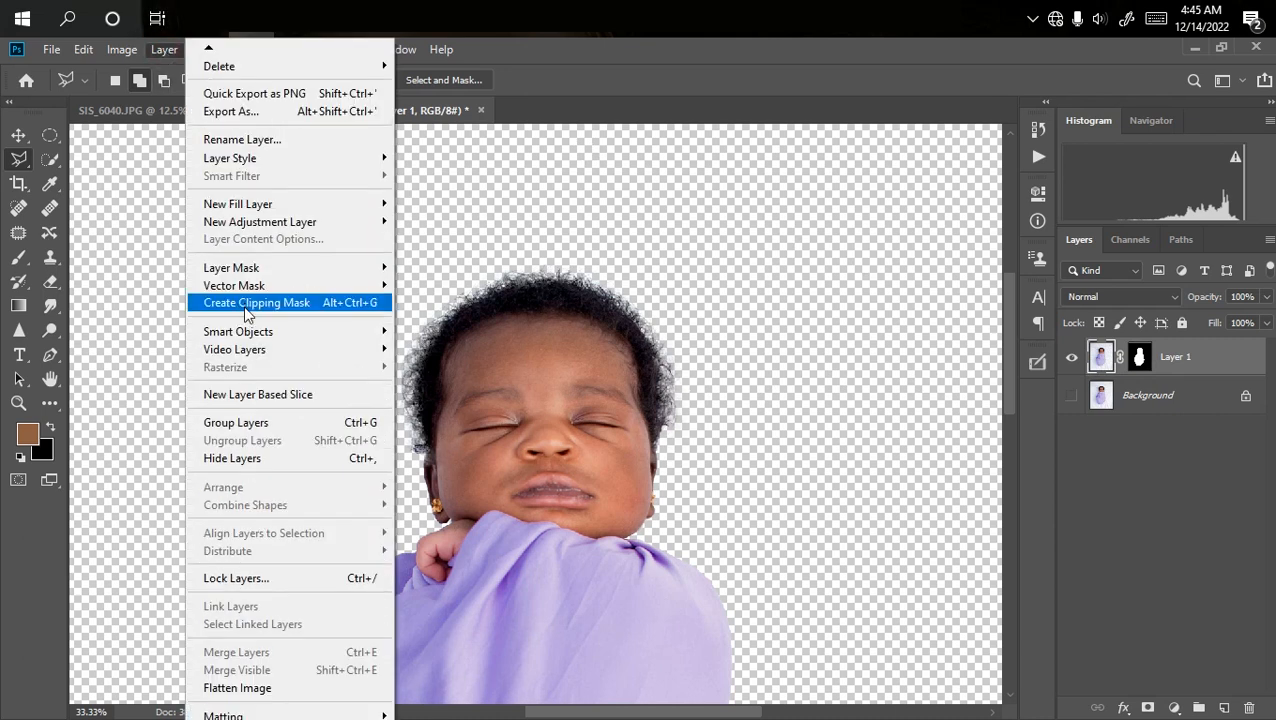
mouse_move(368, 718)
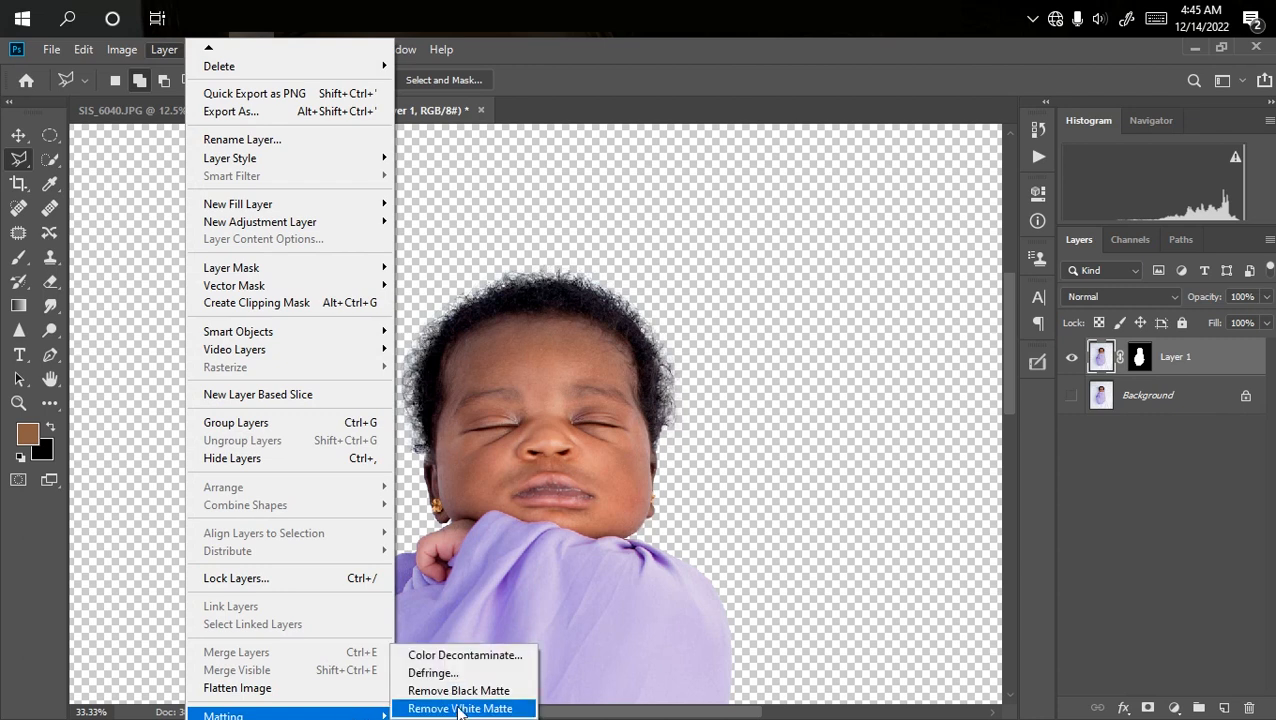
left_click(462, 656)
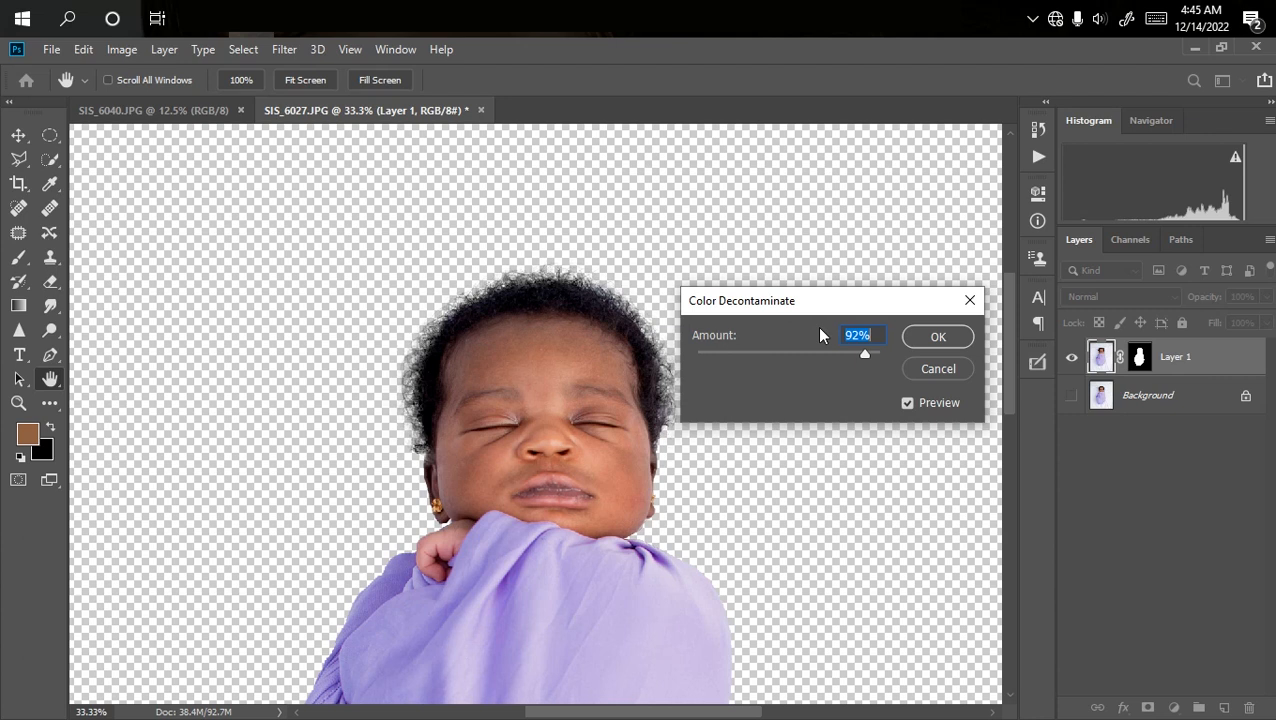
left_click(928, 343)
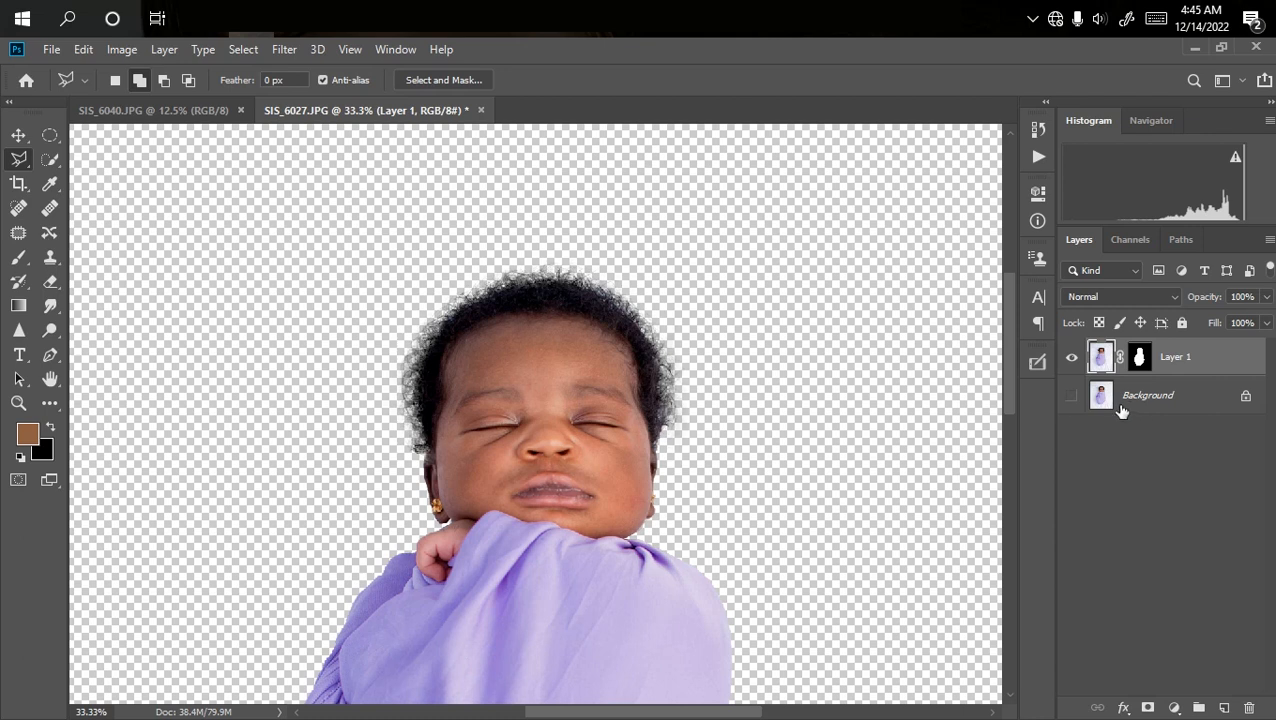
Open background image 068 from the baby overlays folder as a new document in Photoshop
key("ctrl+minus")
key("ctrl+minus")
key("ctrl+minus")
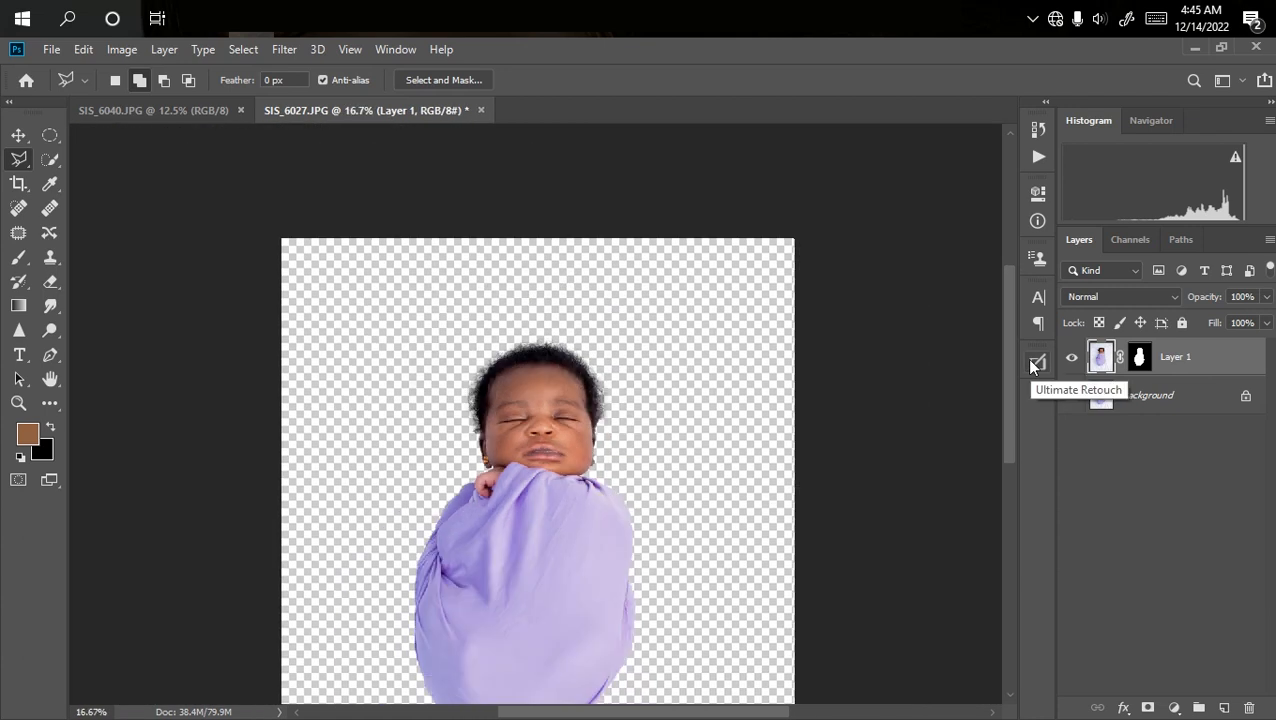
key("ctrl+plus")
key("ctrl+minus")
key("ctrl+plus")
key("ctrl+minus")
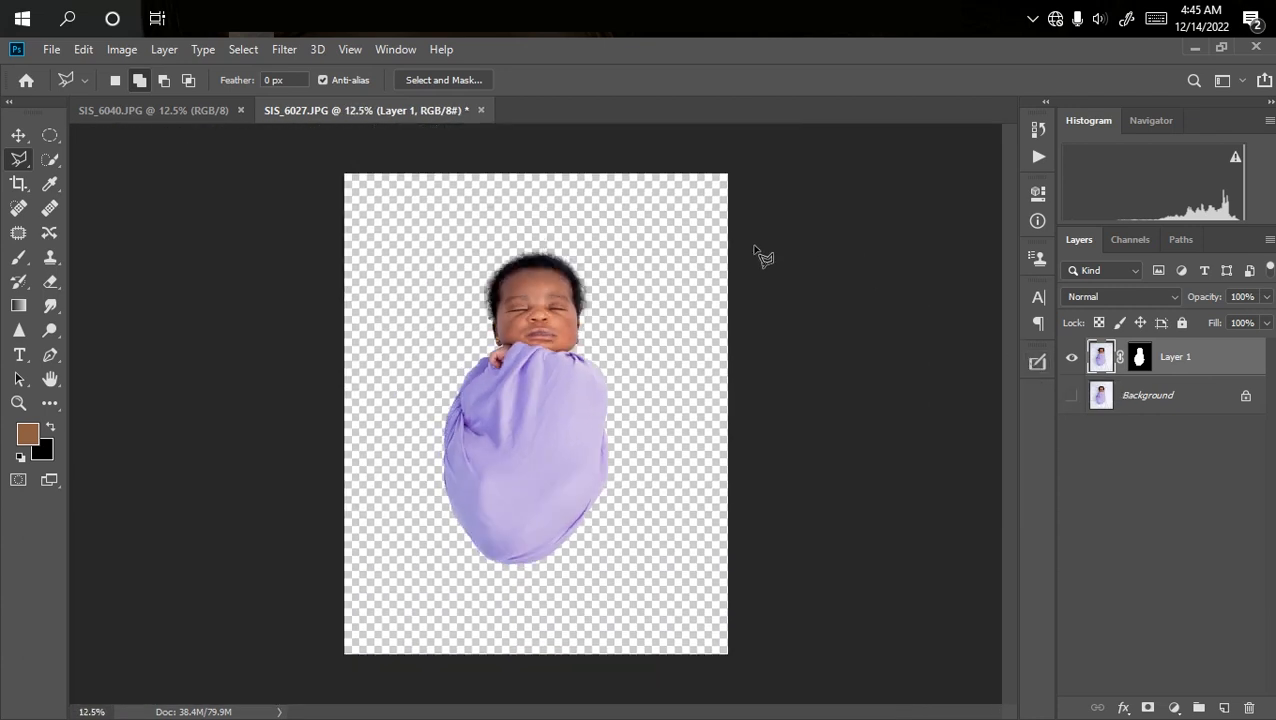
mouse_move(290, 26)
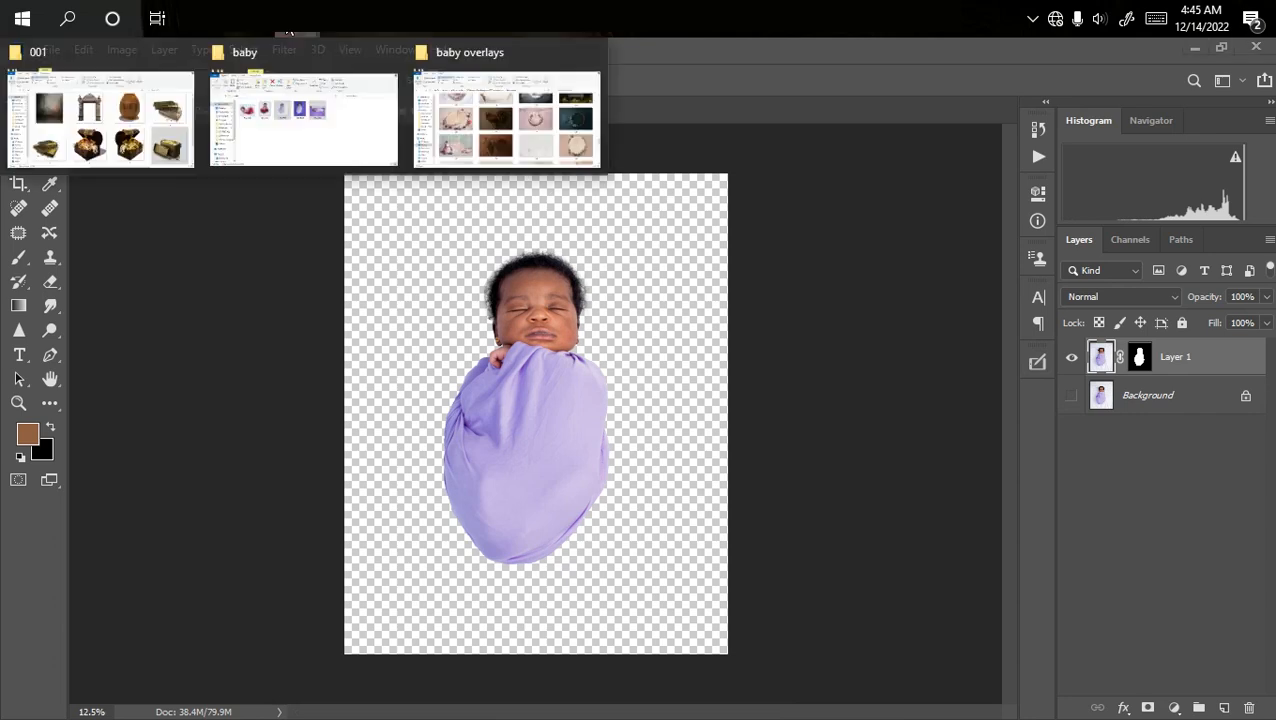
left_click(435, 164)
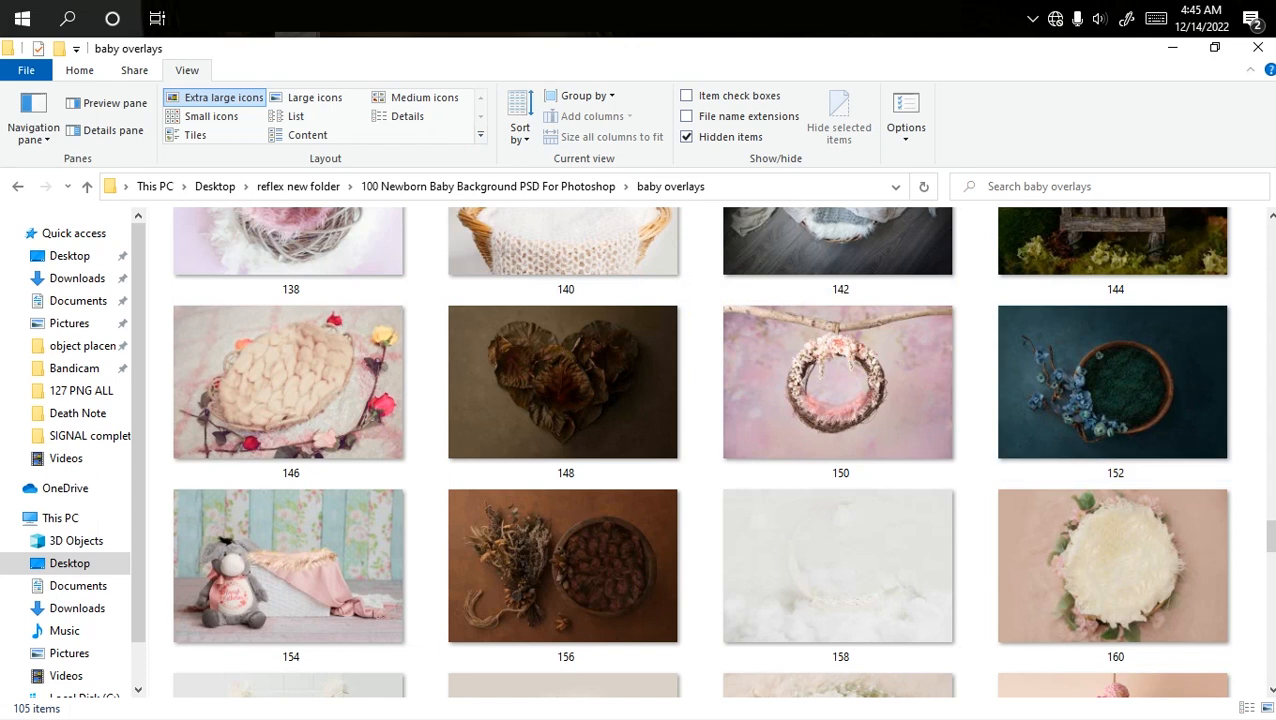
left_click_drag(1266, 530, 1266, 375)
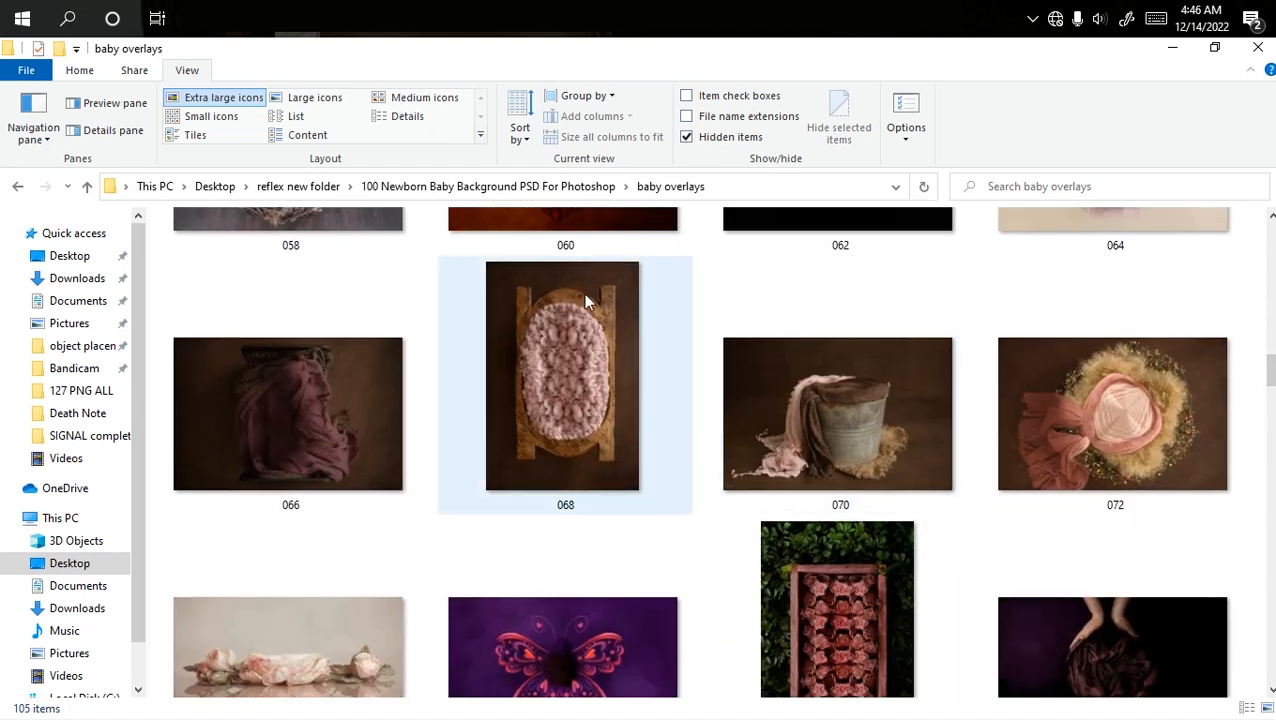
left_click_drag(552, 333, 546, 52)
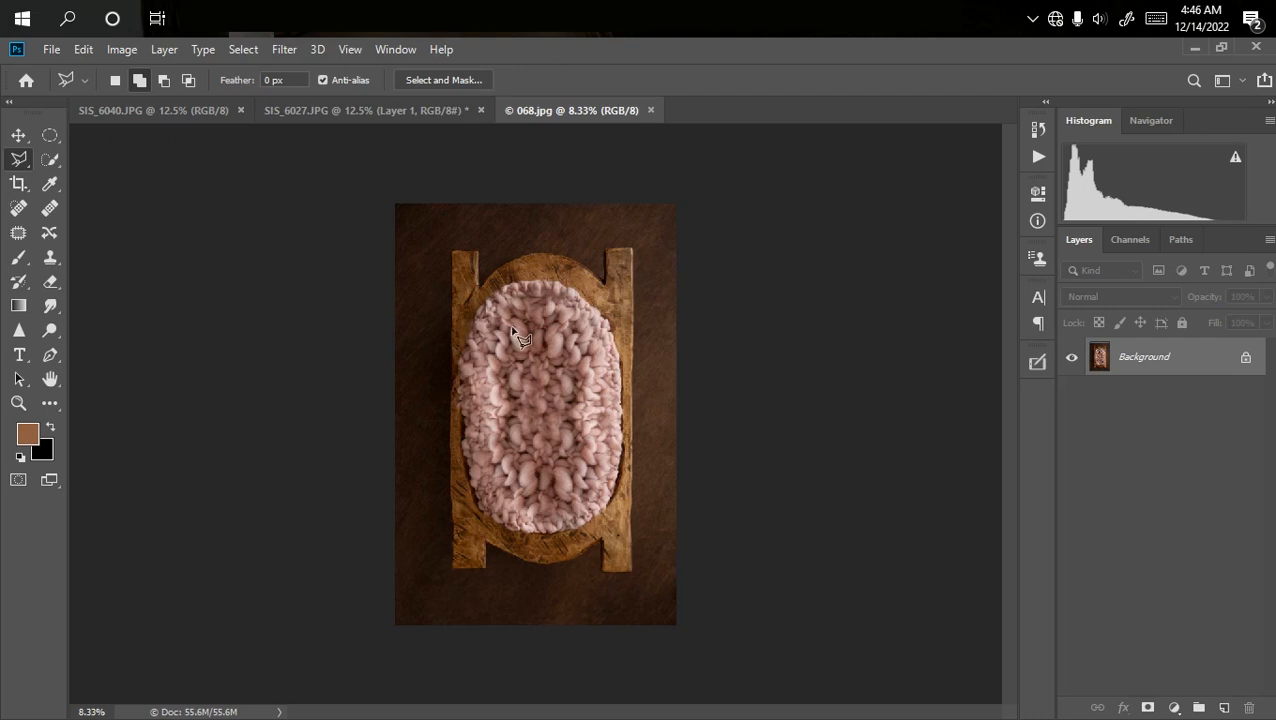
Copy the masked baby layer from SIS_6027.JPG onto the pink blanket in the 068.jpg document
key("v")
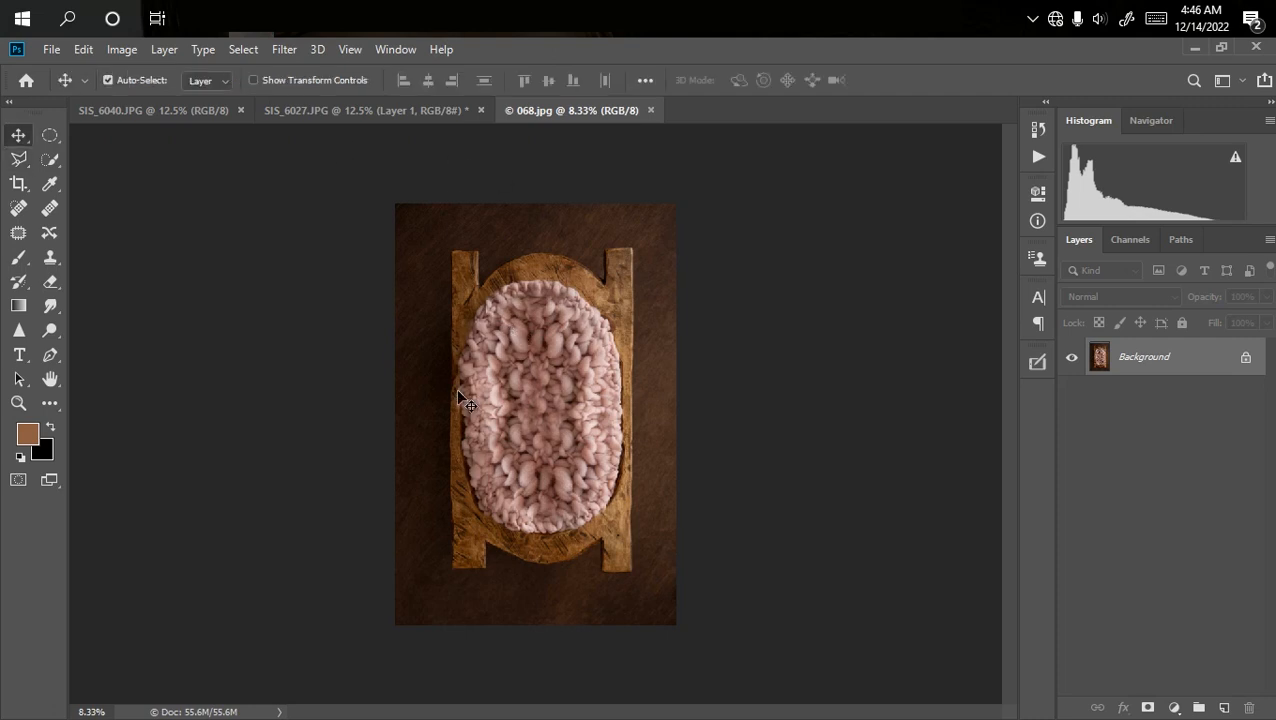
left_click(385, 105)
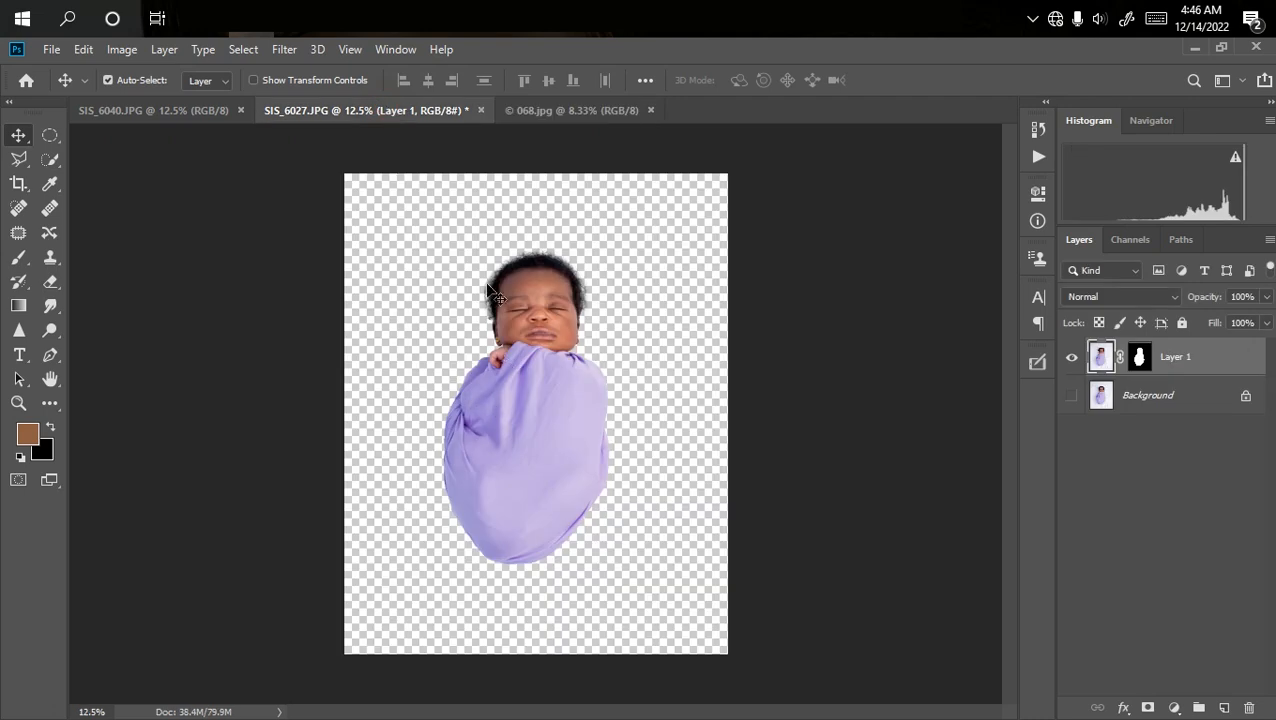
left_click_drag(513, 418, 544, 395)
Scale the baby layer to 86.53%, rotate it -2.96 degrees and centre it on the pink blanket
key("ctrl+t")
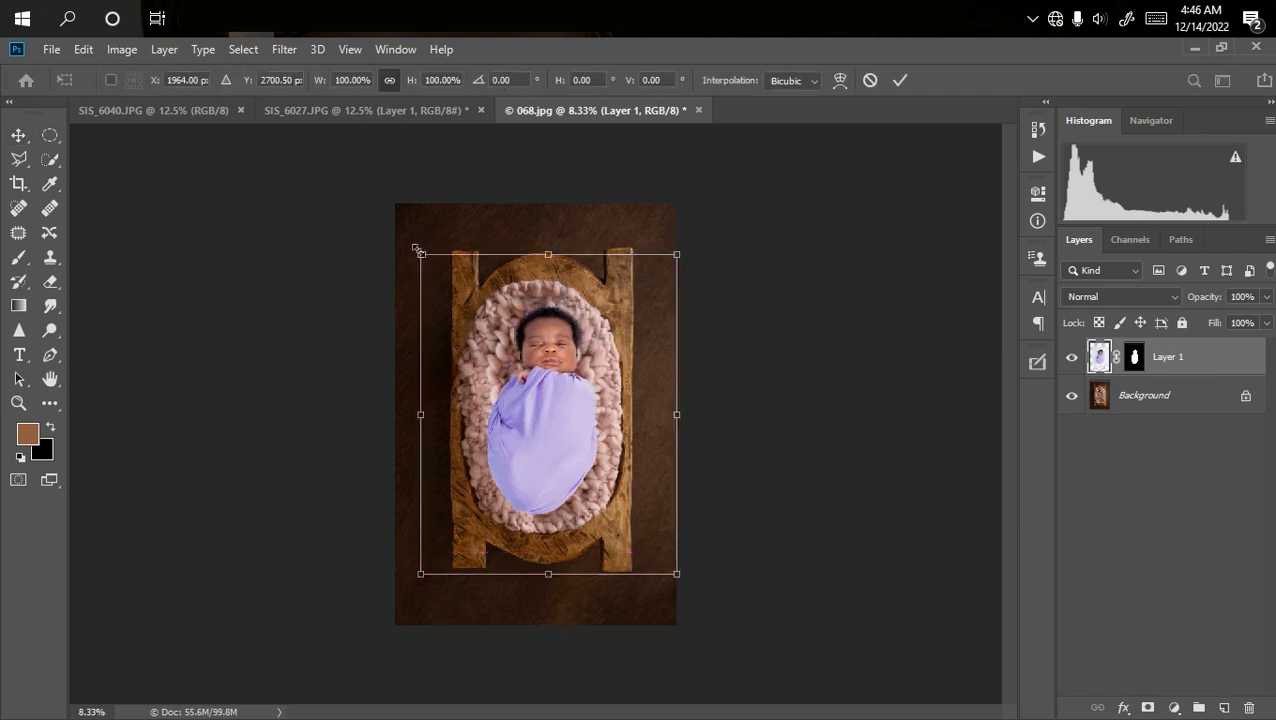
left_click_drag(420, 254, 453, 300)
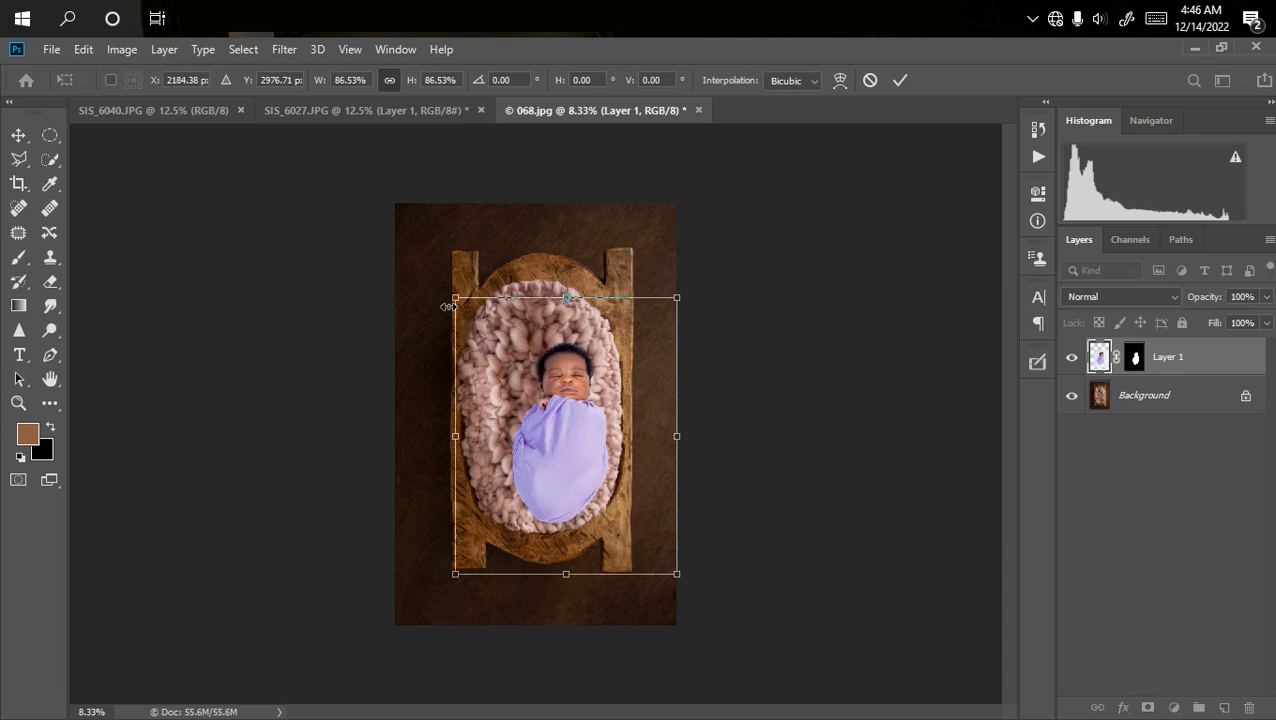
left_click_drag(418, 233, 414, 236)
left_click_drag(564, 441, 542, 414)
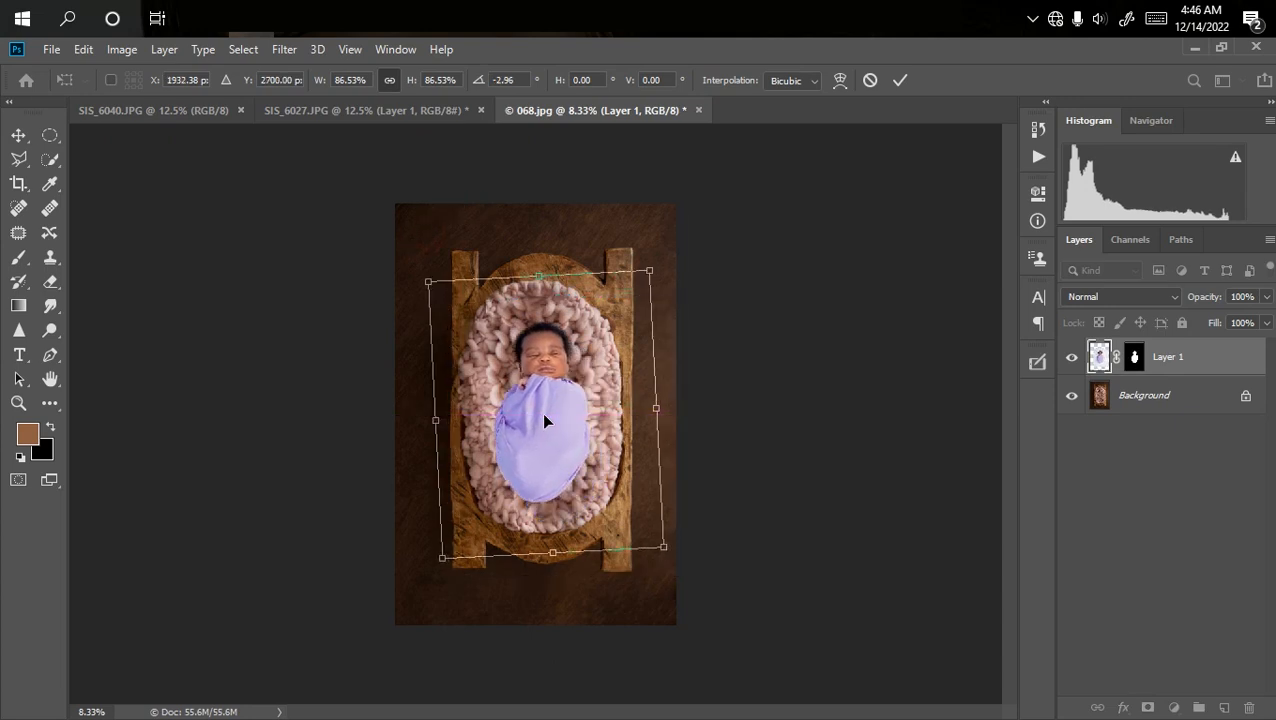
key("Return")
Check the baby's mask edges against the blanket in Select and Mask, keeping the current refinement settings
key("ctrl+plus")
key("ctrl+plus")
key("ctrl+plus")
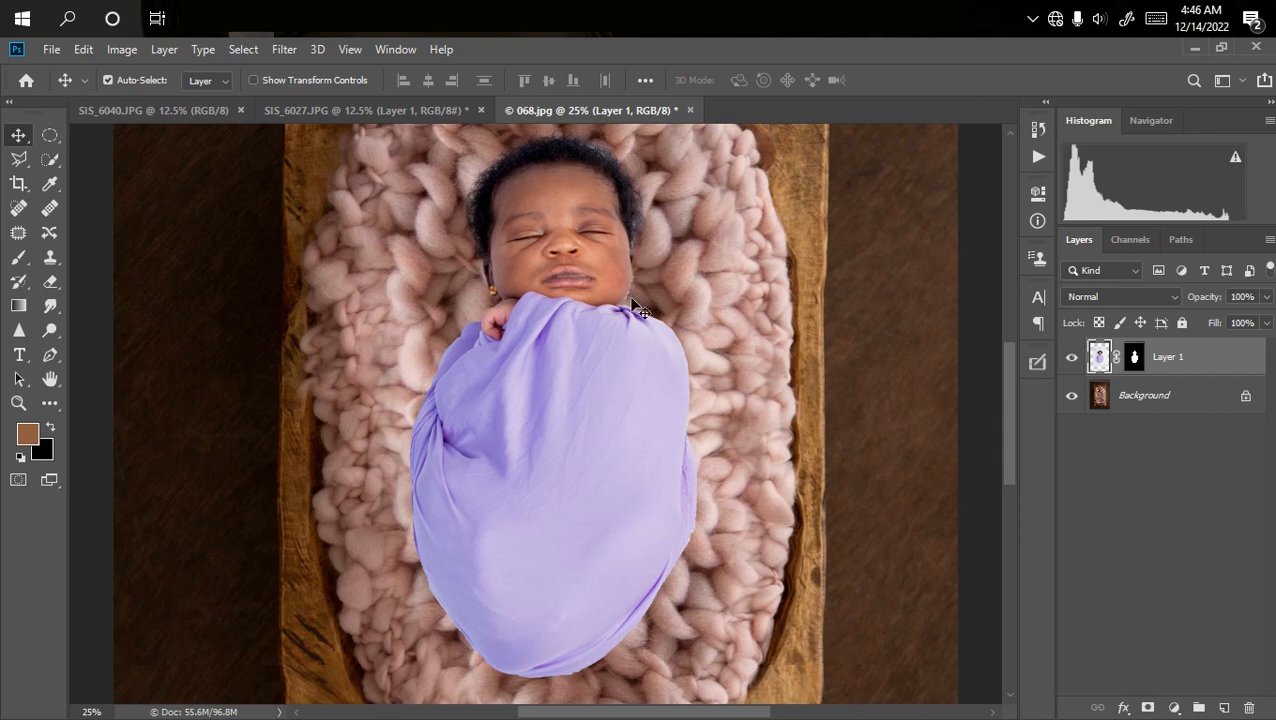
double_click(1134, 362)
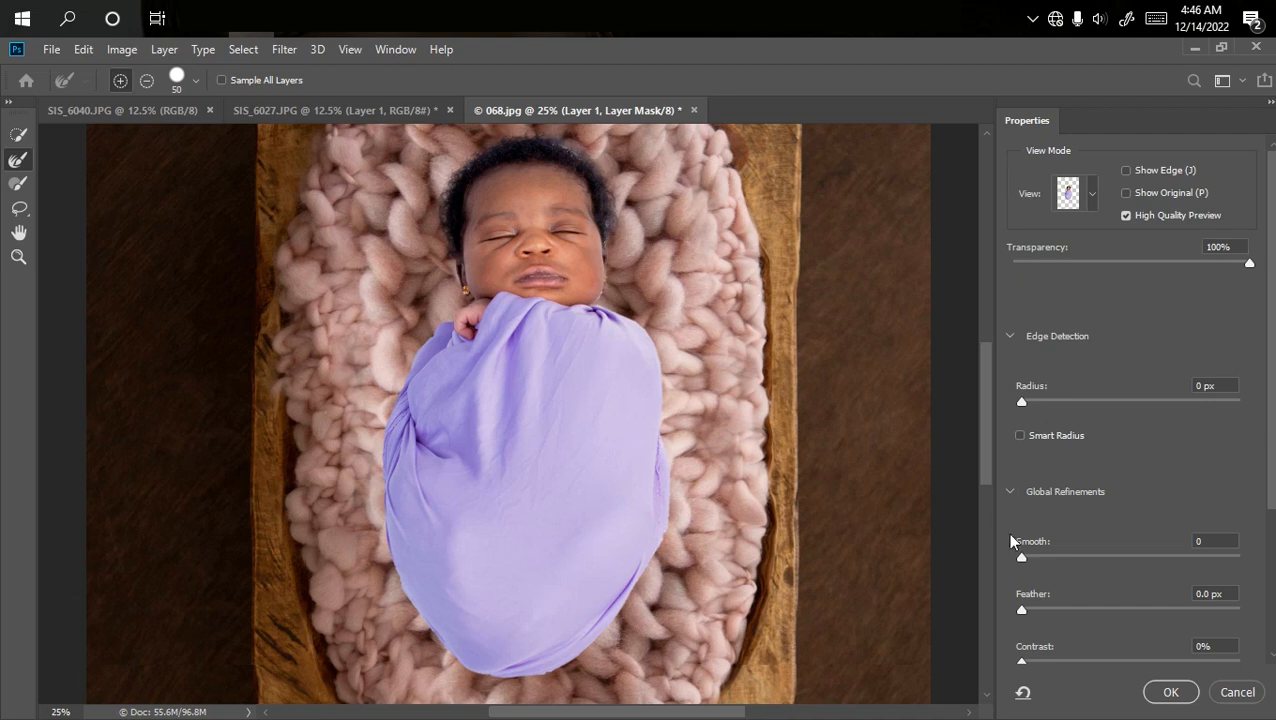
left_click(1166, 692)
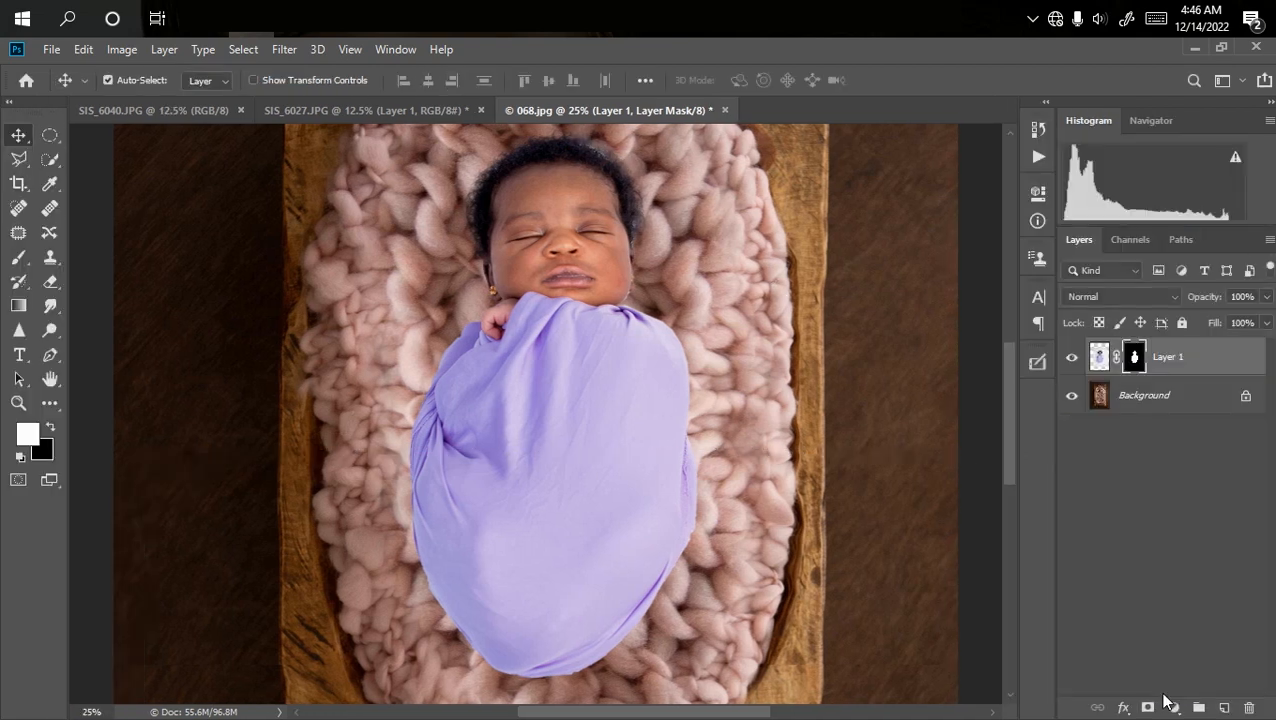
Create a new empty layer between the Background and Layer 1
key("ctrl+minus")
key("ctrl+minus")
key("ctrl+minus")
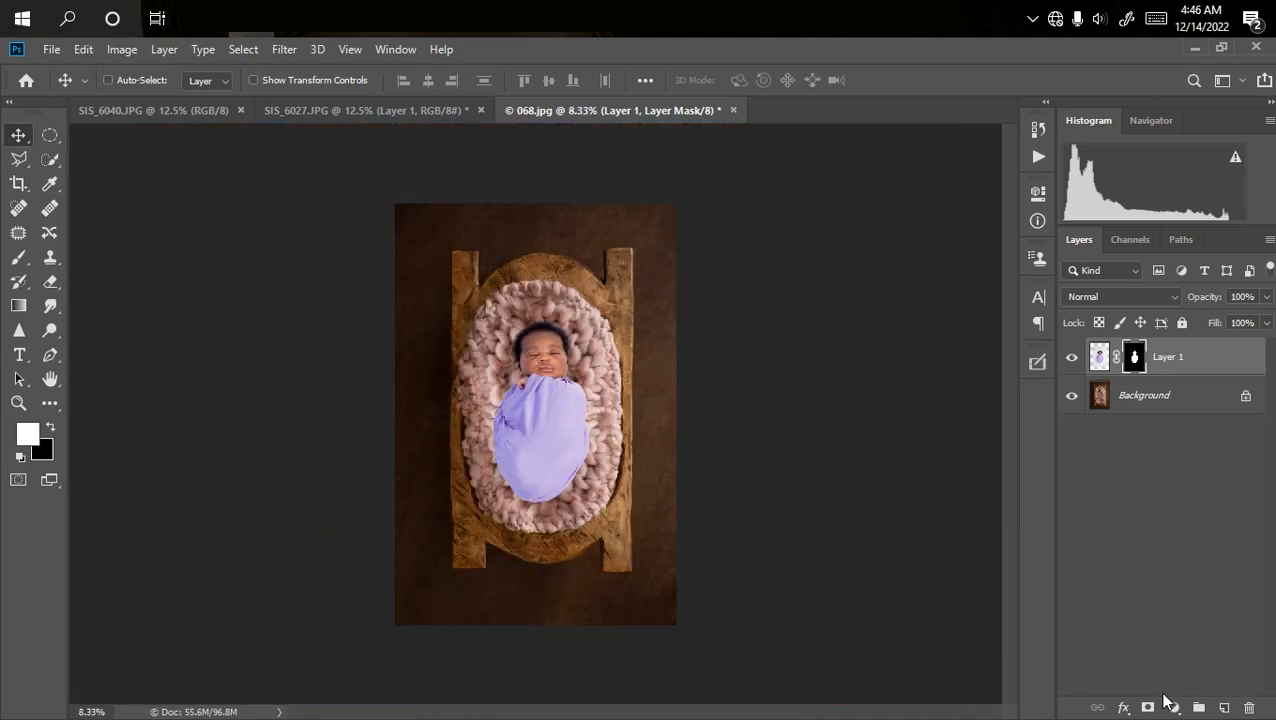
key("ctrl+plus")
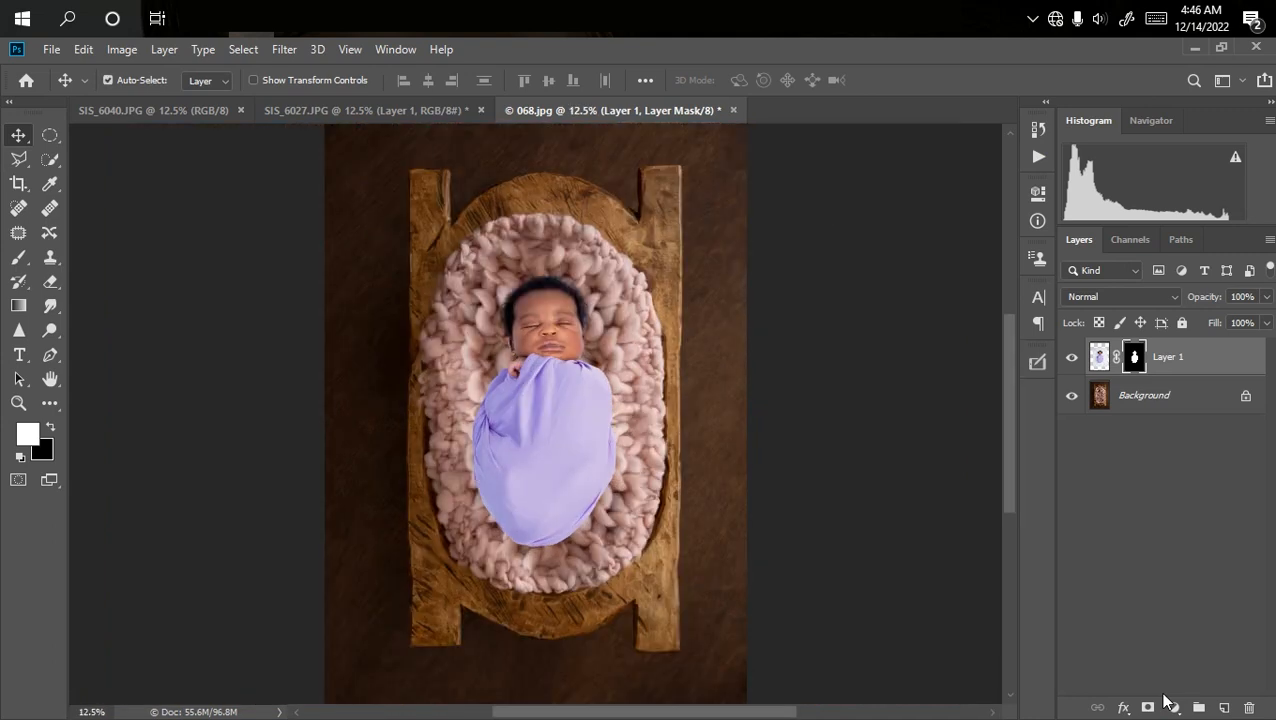
key("ctrl+plus")
key("ctrl+minus")
left_click(1145, 400)
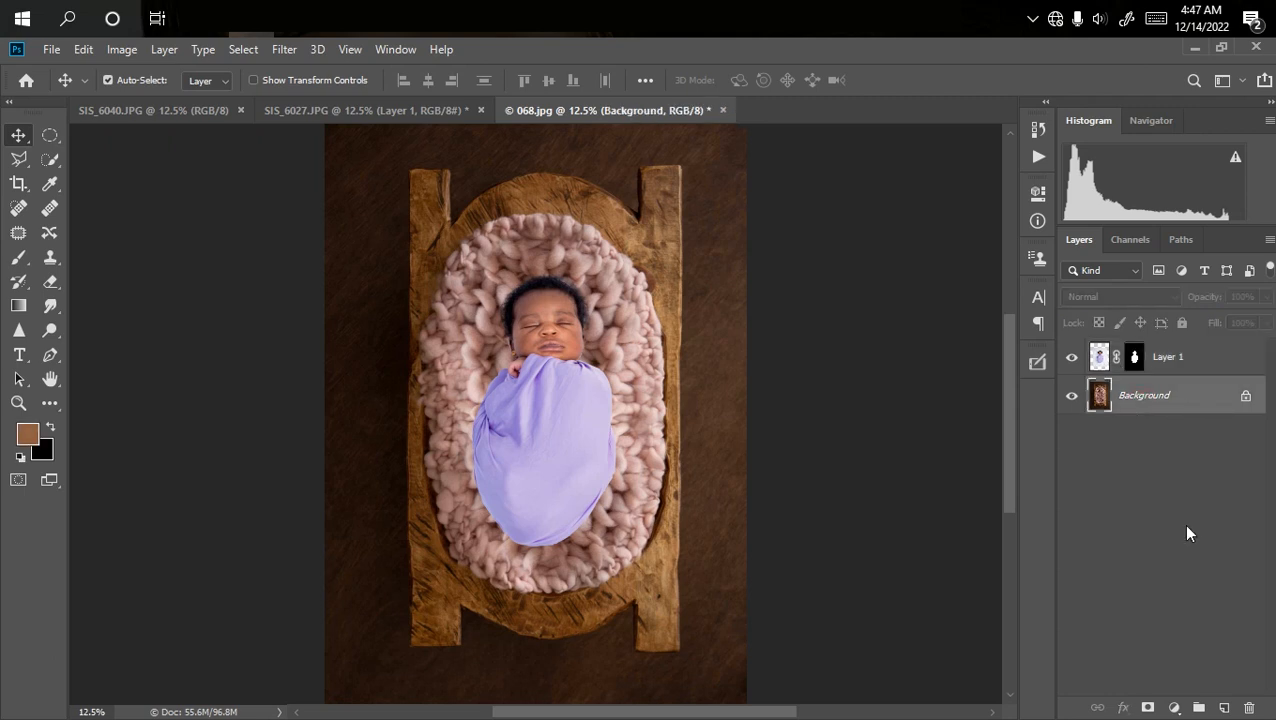
left_click(1224, 706)
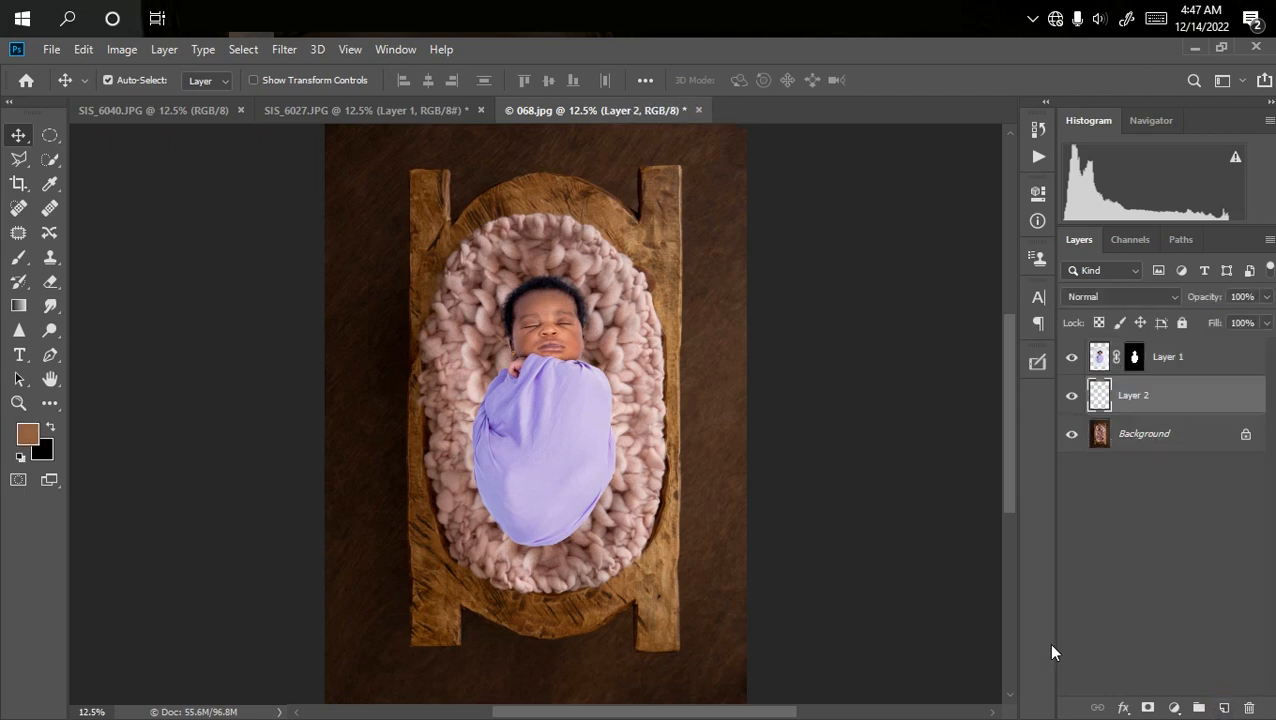
Paint a soft black shadow beside the head and around the wrap on Layer 2 with the Brush at 15% opacity
left_click(48, 427)
left_click(18, 257)
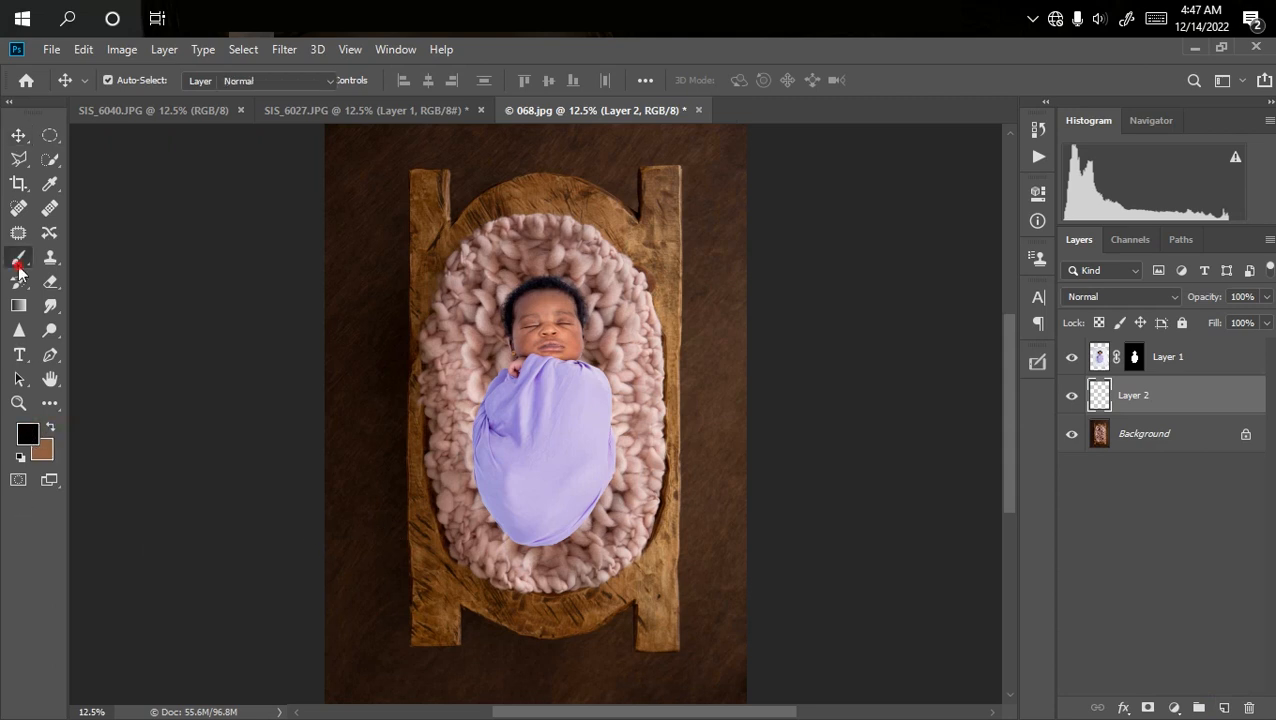
left_click(430, 80)
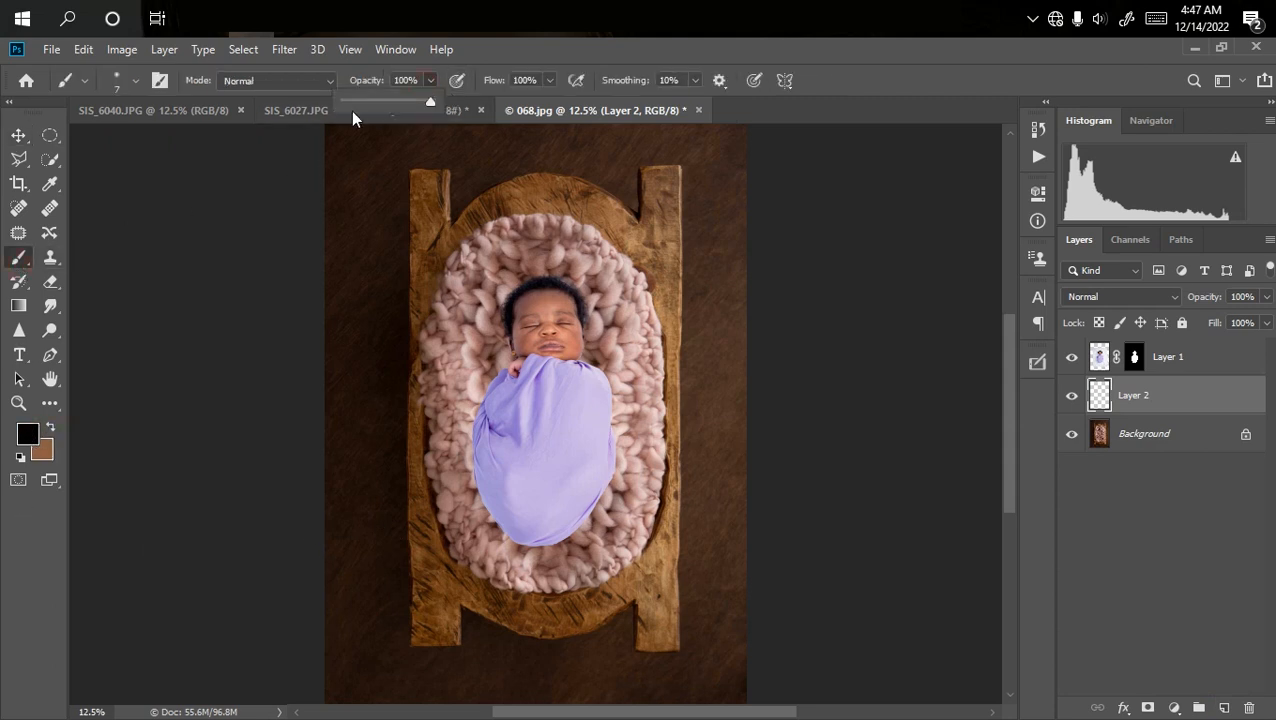
left_click_drag(359, 103, 358, 100)
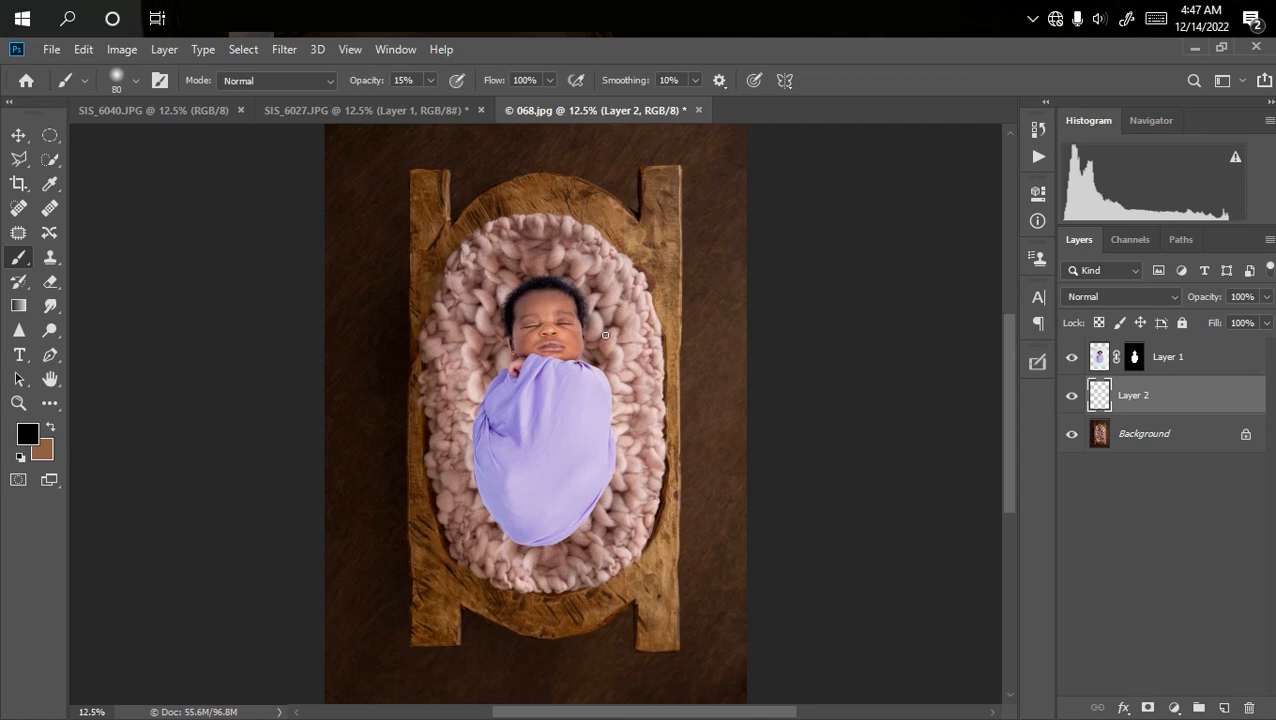
key("bracketright")
key("bracketright")
key("bracketright")
key("bracketright")
mouse_move(584, 332)
left_mouse_down()
mouse_move(595, 408)
mouse_move(562, 293)
mouse_move(588, 394)
left_mouse_up()
mouse_move(514, 342)
left_mouse_down()
mouse_move(492, 416)
mouse_move(507, 333)
mouse_move(509, 397)
mouse_move(513, 348)
mouse_move(503, 373)
mouse_move(523, 326)
mouse_move(565, 312)
mouse_move(555, 297)
mouse_move(598, 402)
mouse_move(570, 510)
mouse_move(504, 479)
mouse_move(538, 533)
left_mouse_up()
Deepen the shadow along the wrap's lower edge and sides, reducing the brush size from 400 to 300 and 200
key("bracketleft")
key("bracketleft")
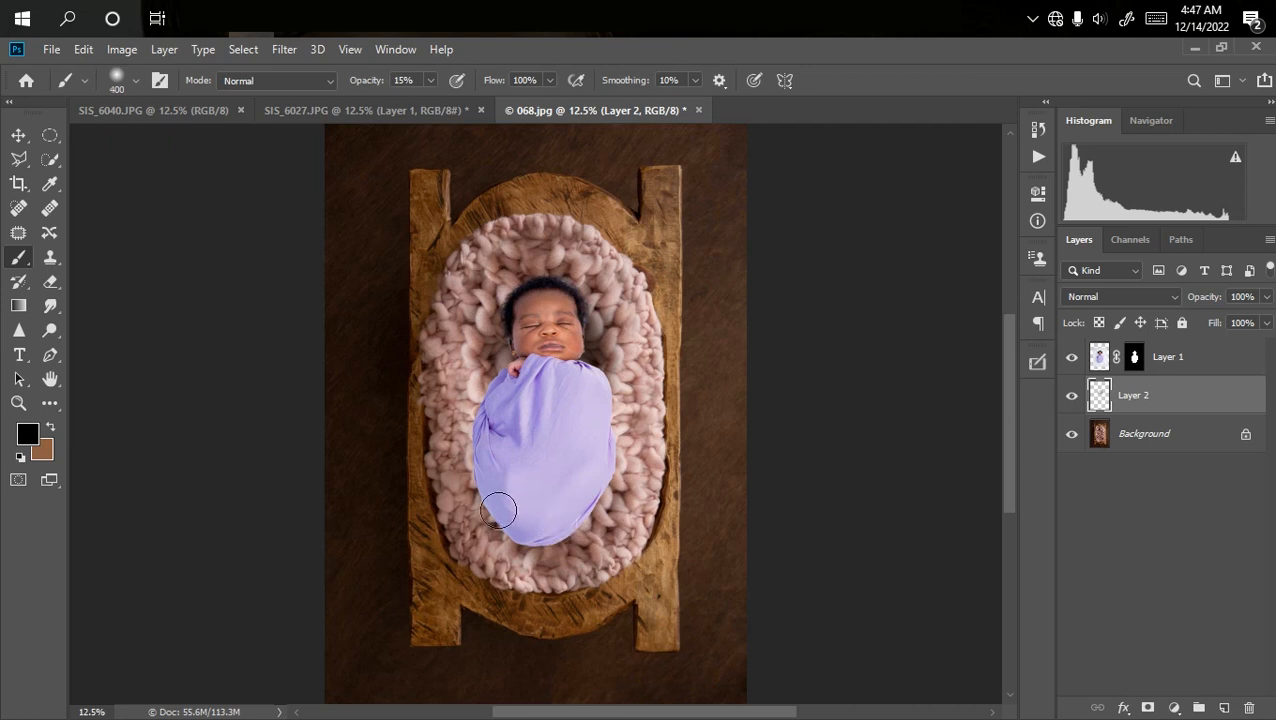
mouse_move(590, 530)
left_mouse_down()
mouse_move(590, 487)
mouse_move(542, 529)
left_mouse_up()
key("bracketleft")
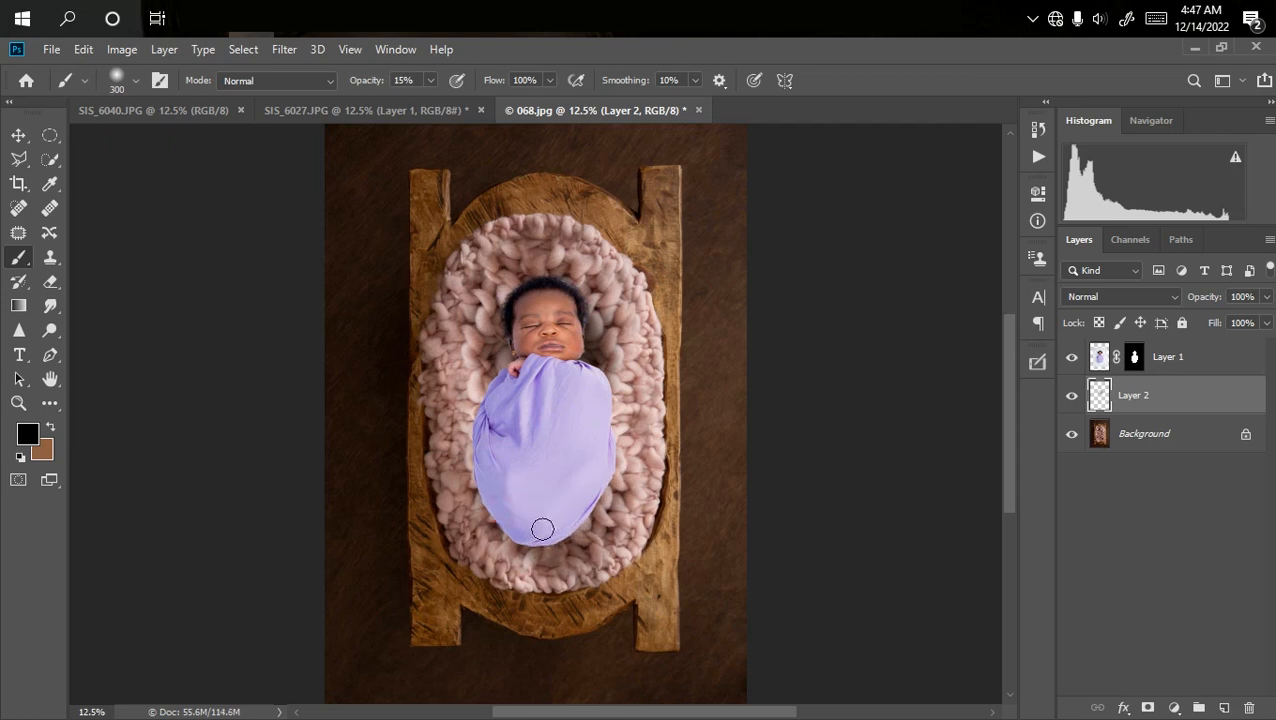
mouse_move(585, 521)
left_mouse_down()
mouse_move(609, 467)
mouse_move(609, 403)
mouse_move(599, 511)
left_mouse_up()
mouse_move(467, 459)
left_mouse_down()
mouse_move(516, 537)
mouse_move(493, 508)
mouse_move(474, 423)
mouse_move(477, 476)
mouse_move(481, 419)
mouse_move(471, 451)
mouse_move(509, 318)
mouse_move(559, 281)
mouse_move(592, 302)
mouse_move(600, 329)
mouse_move(584, 297)
mouse_move(590, 366)
left_mouse_up()
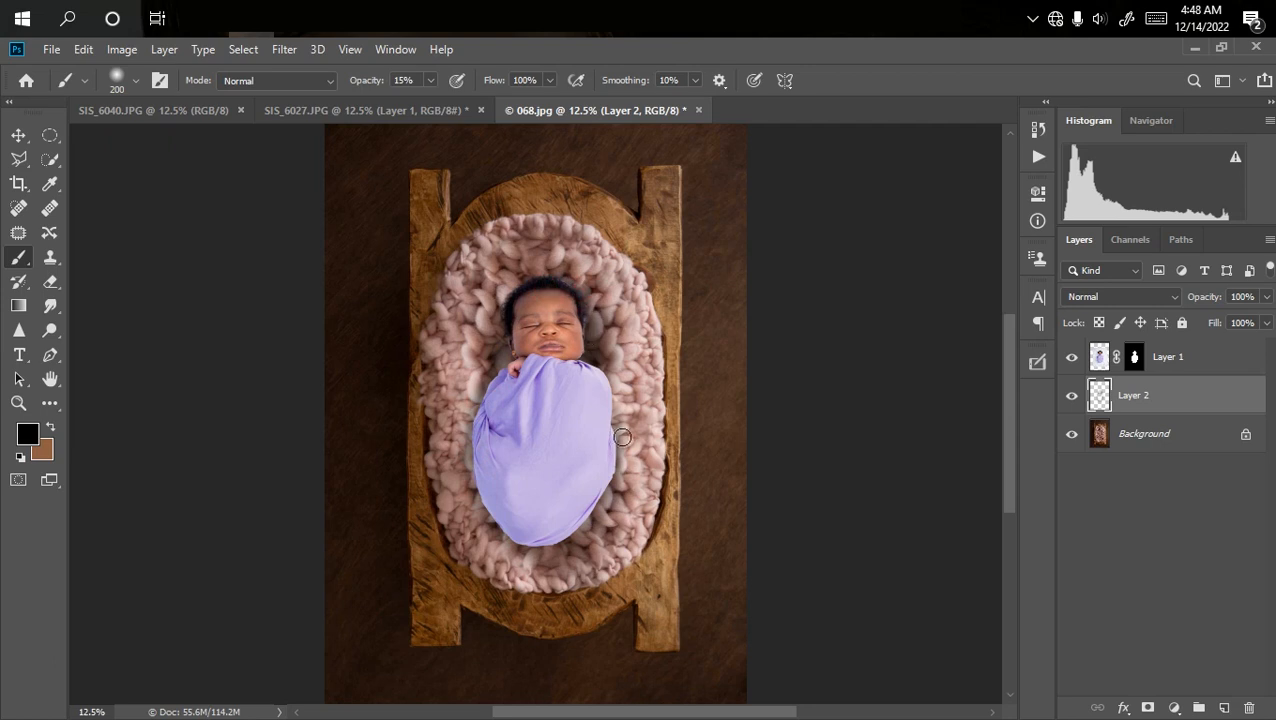
Compare the composite with and without the Layer 2 shadow at different zoom levels
key("ctrl+minus")
key("ctrl+minus")
key("ctrl+plus")
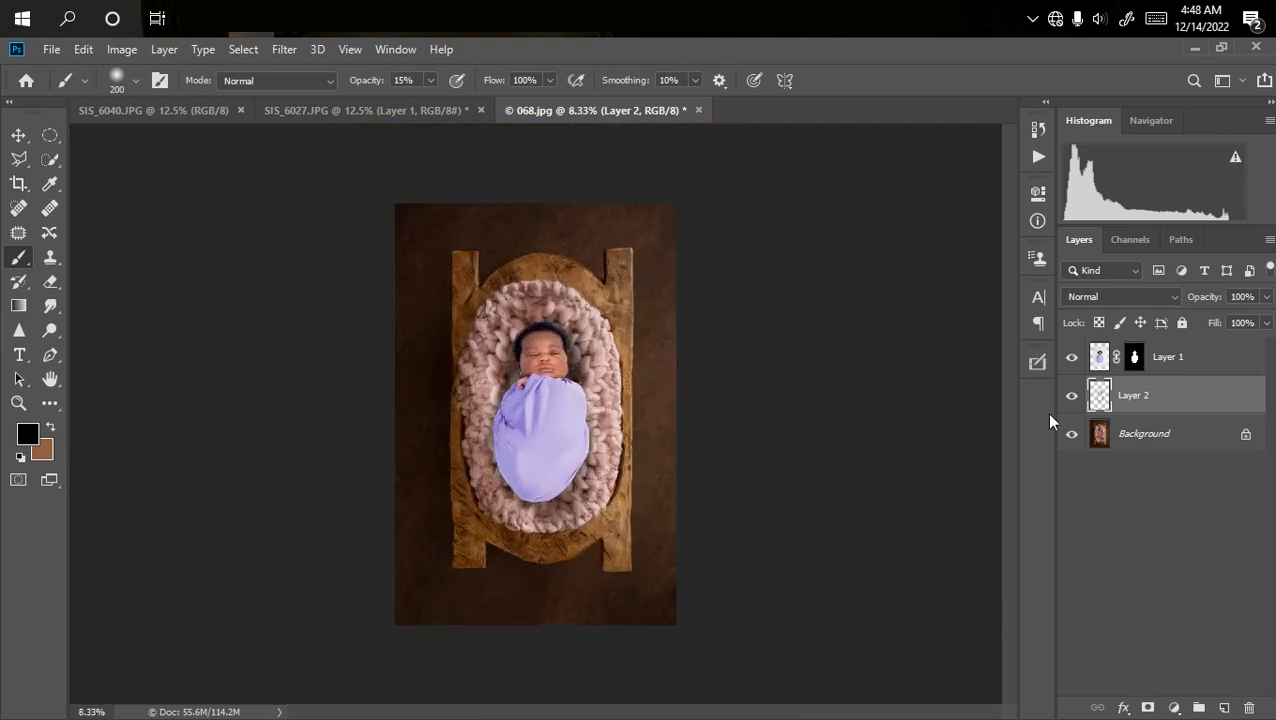
left_click(1072, 397)
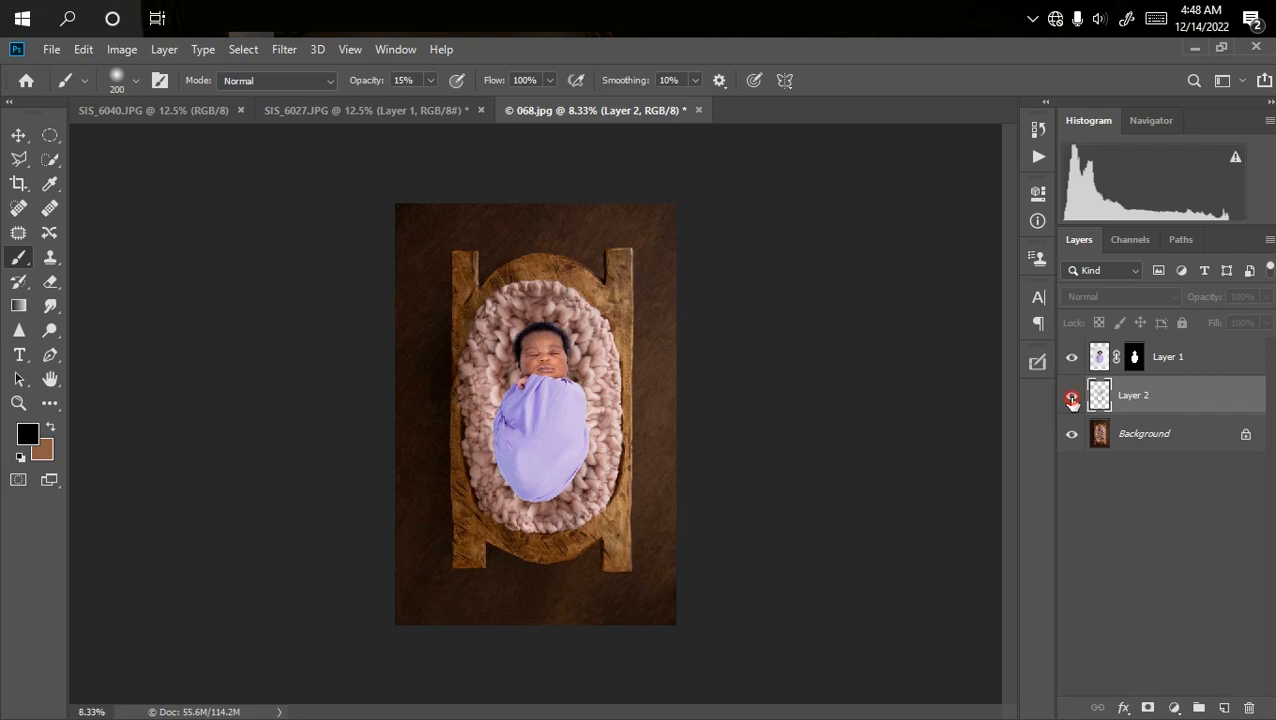
left_click(1072, 397)
key("ctrl+plus")
key("ctrl+minus")
key("ctrl+minus")
key("ctrl+plus")
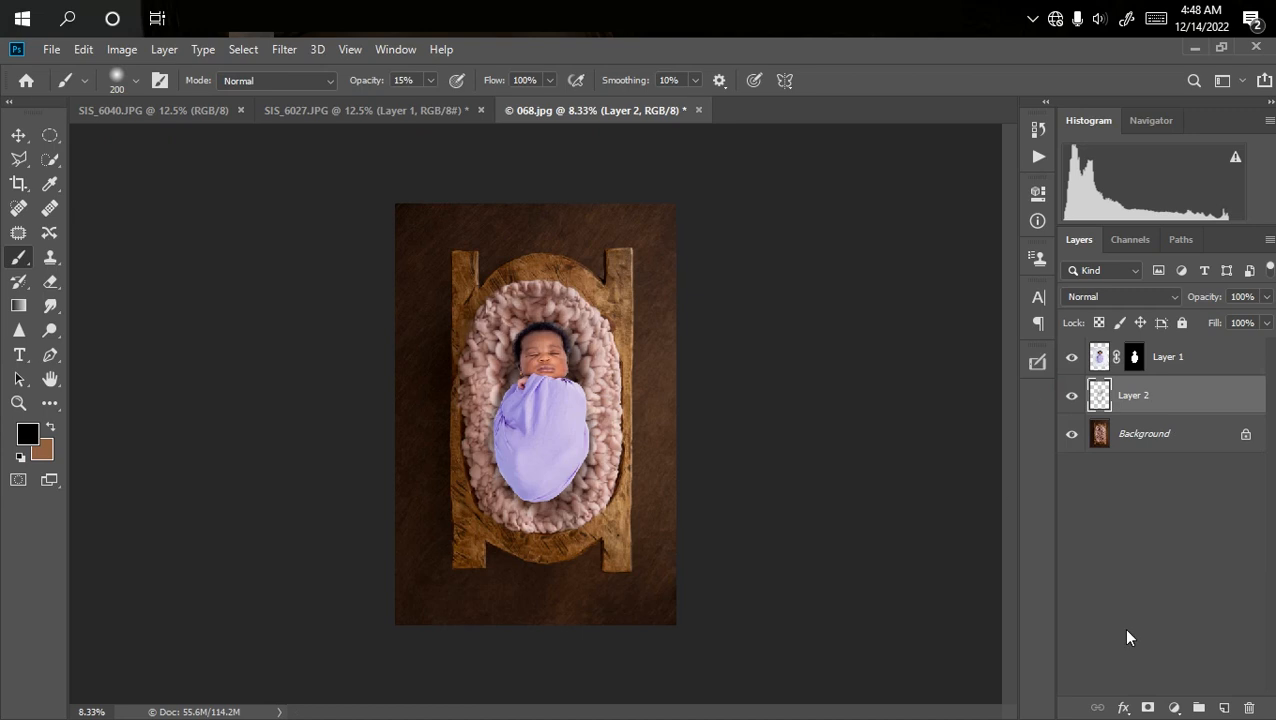
Add a new layer above Layer 1 and shade the hair edge along the top of the head with a size 125 black brush
left_click(1224, 708)
left_click_drag(1164, 397, 1156, 348)
key("ctrl+plus")
key("ctrl+plus")
key("ctrl+plus")
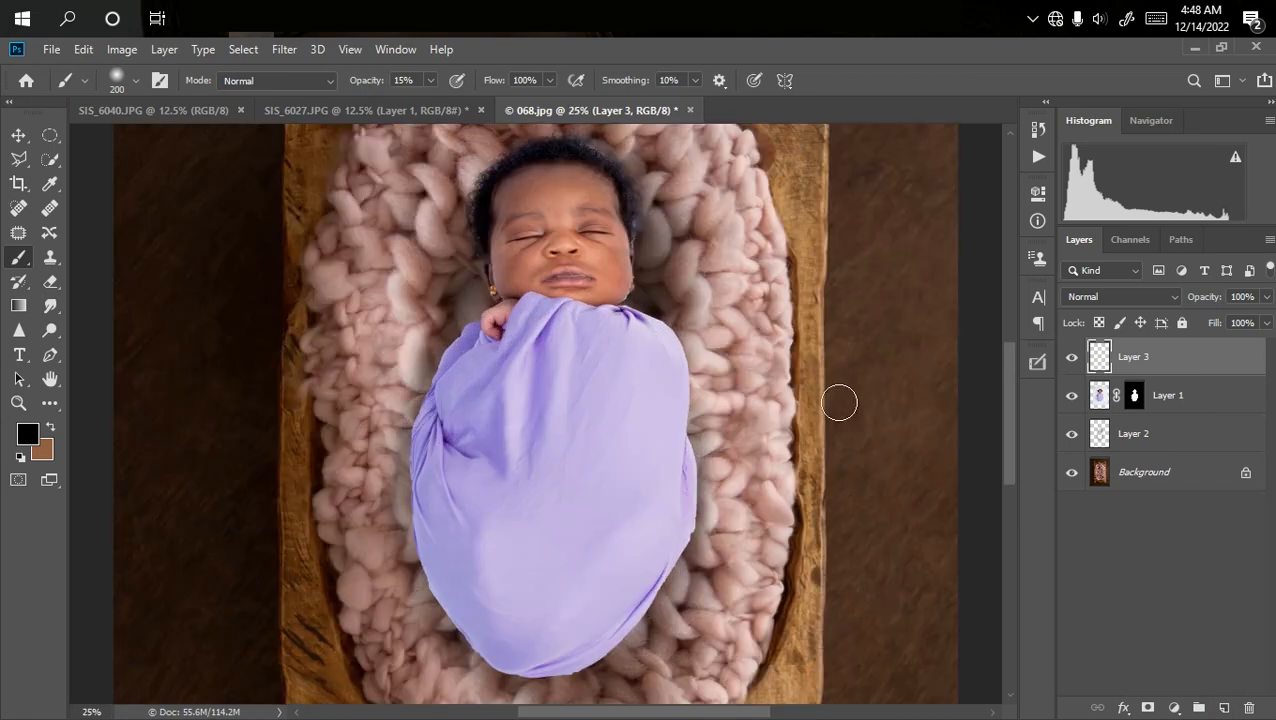
key("bracketleft")
key("bracketleft")
key("bracketleft")
left_click_drag(574, 139, 629, 171)
left_click_drag(557, 142, 465, 150)
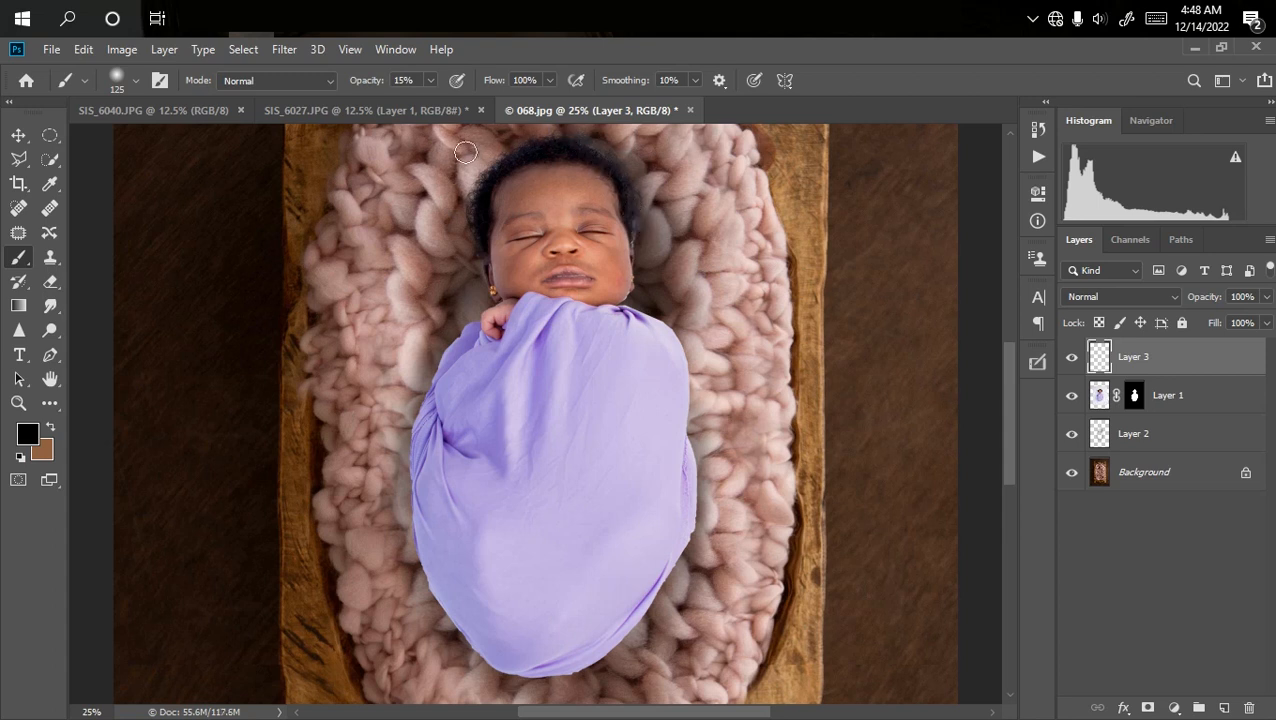
Finish shading the hair edge on Layer 3 and darken the wrap's upper edges with the black brush enlarged to size 300
mouse_move(473, 212)
left_mouse_down()
mouse_move(497, 175)
mouse_move(545, 148)
left_mouse_up()
key("ctrl+minus")
key("bracketright")
key("bracketright")
key("bracketright")
key("bracketright")
key("bracketright")
key("bracketright")
key("bracketright")
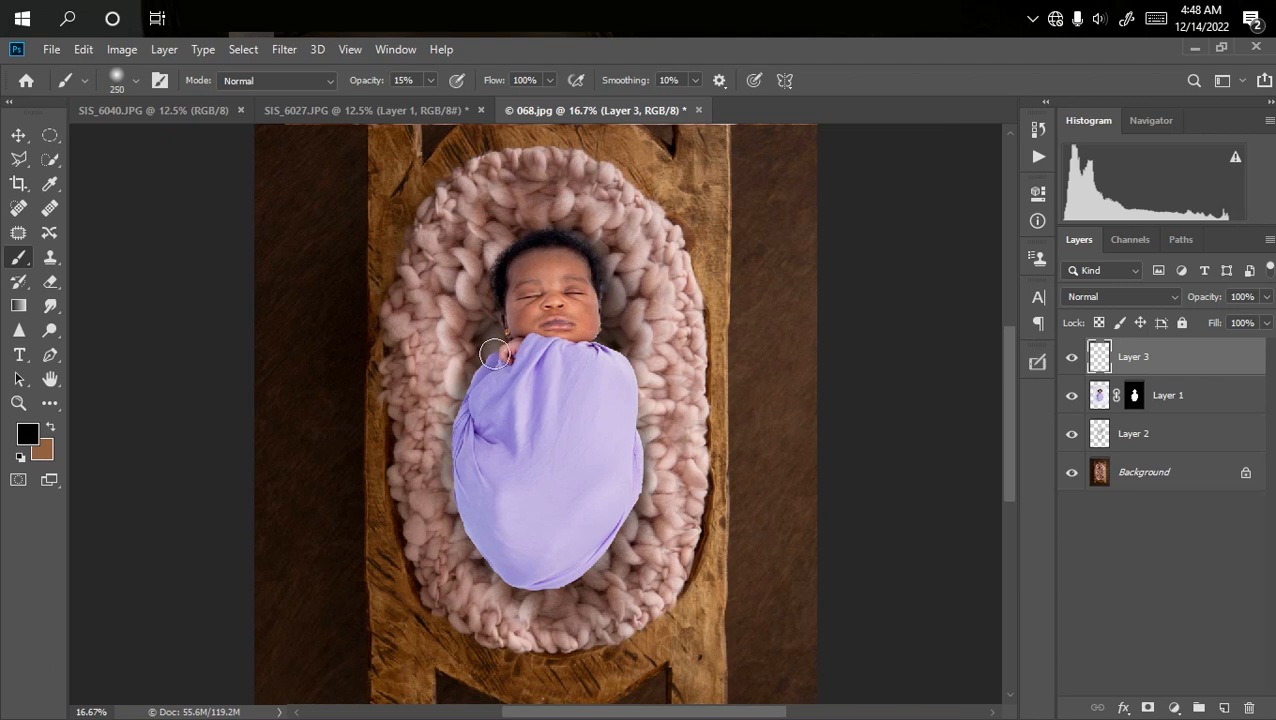
key("bracketleft")
key("bracketleft")
mouse_move(463, 407)
left_mouse_down()
mouse_move(472, 517)
mouse_move(508, 559)
mouse_move(560, 567)
mouse_move(601, 543)
mouse_move(630, 498)
mouse_move(639, 375)
left_mouse_up()
Lower the opacity of Layer 3 to 79% to soften the painted shading
key("ctrl+minus")
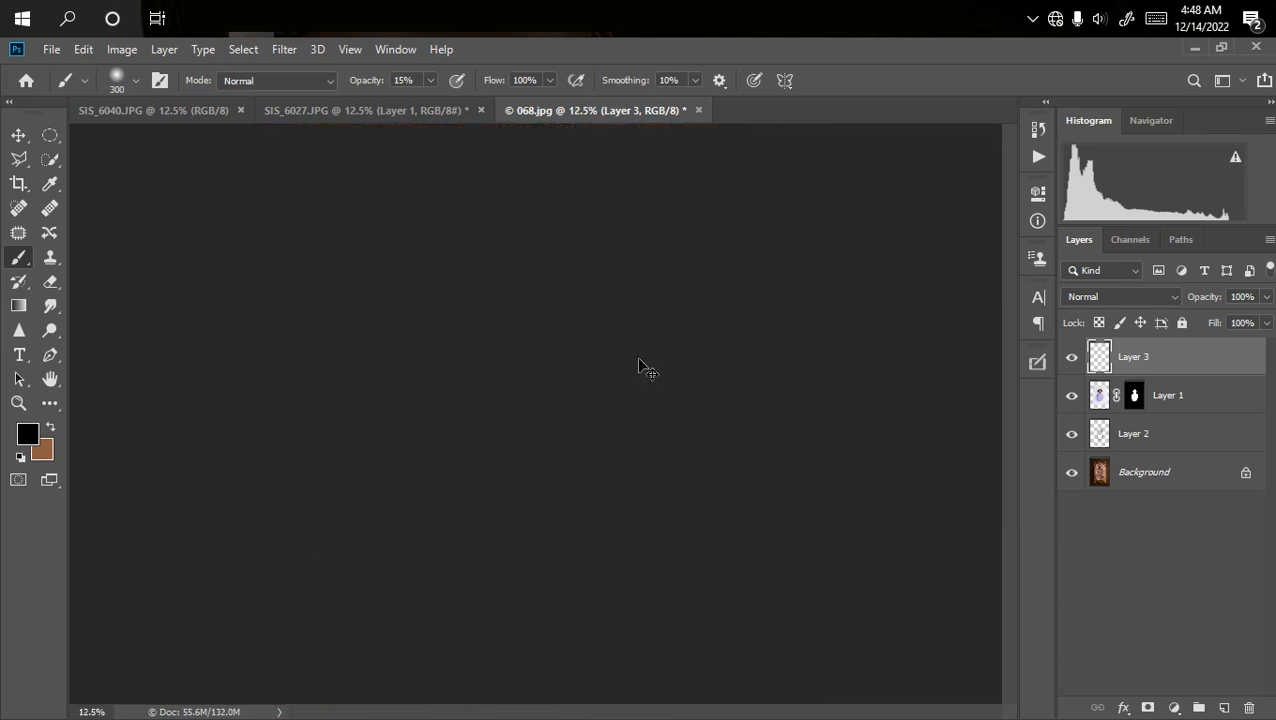
key("ctrl+minus")
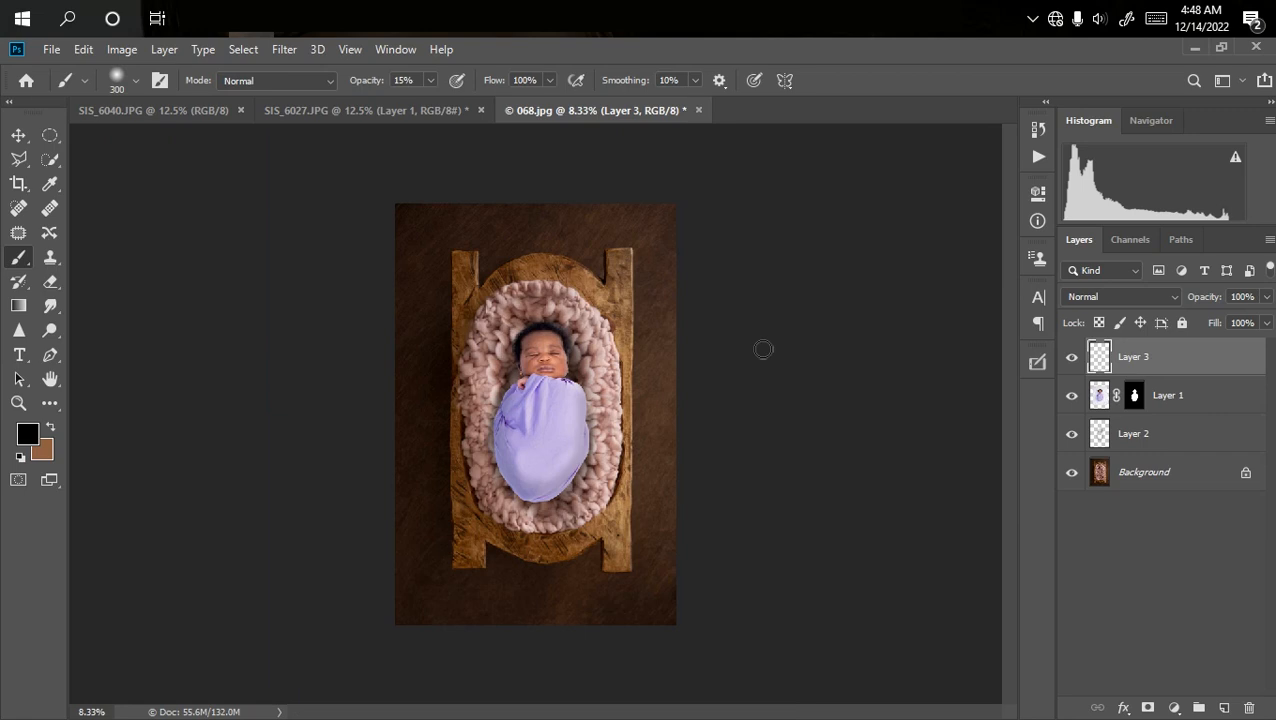
left_click(1267, 297)
left_click_drag(1265, 321, 1251, 326)
Add a Color Lookup adjustment layer above Layer 3 with the "a mercylin.cube" 3D LUT and set its opacity to 48%
left_click(1175, 708)
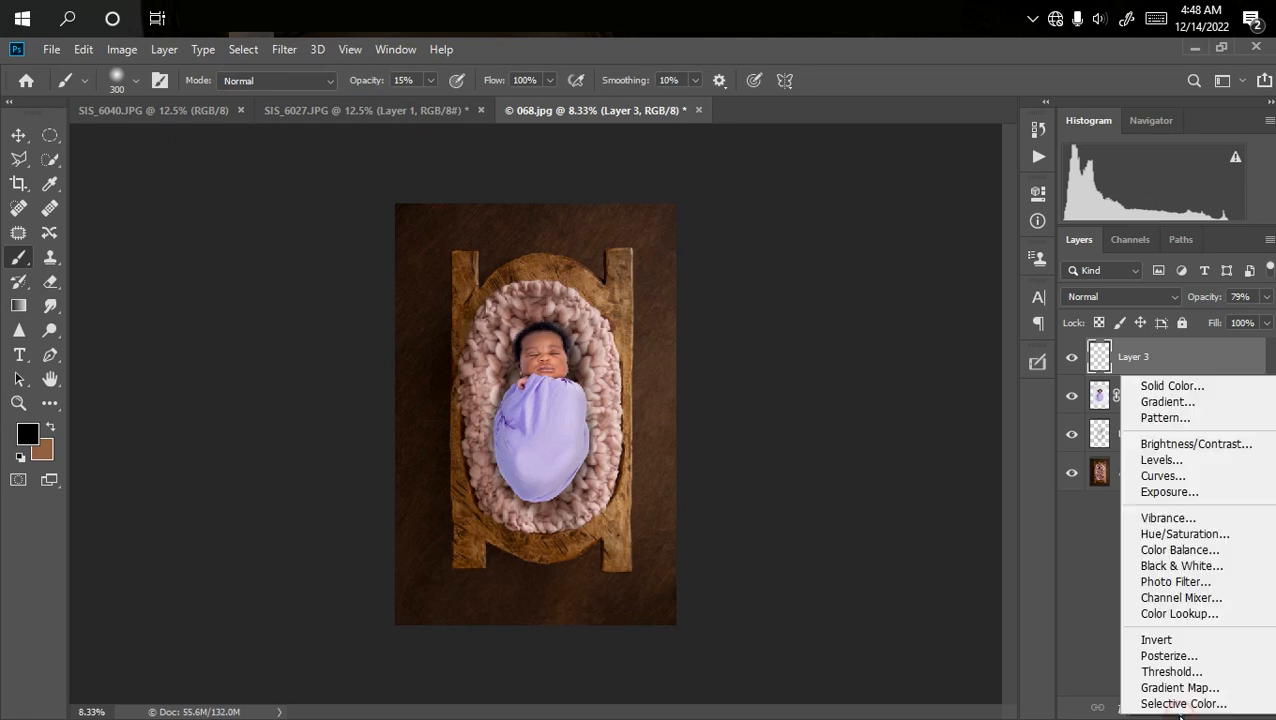
left_click(1015, 665)
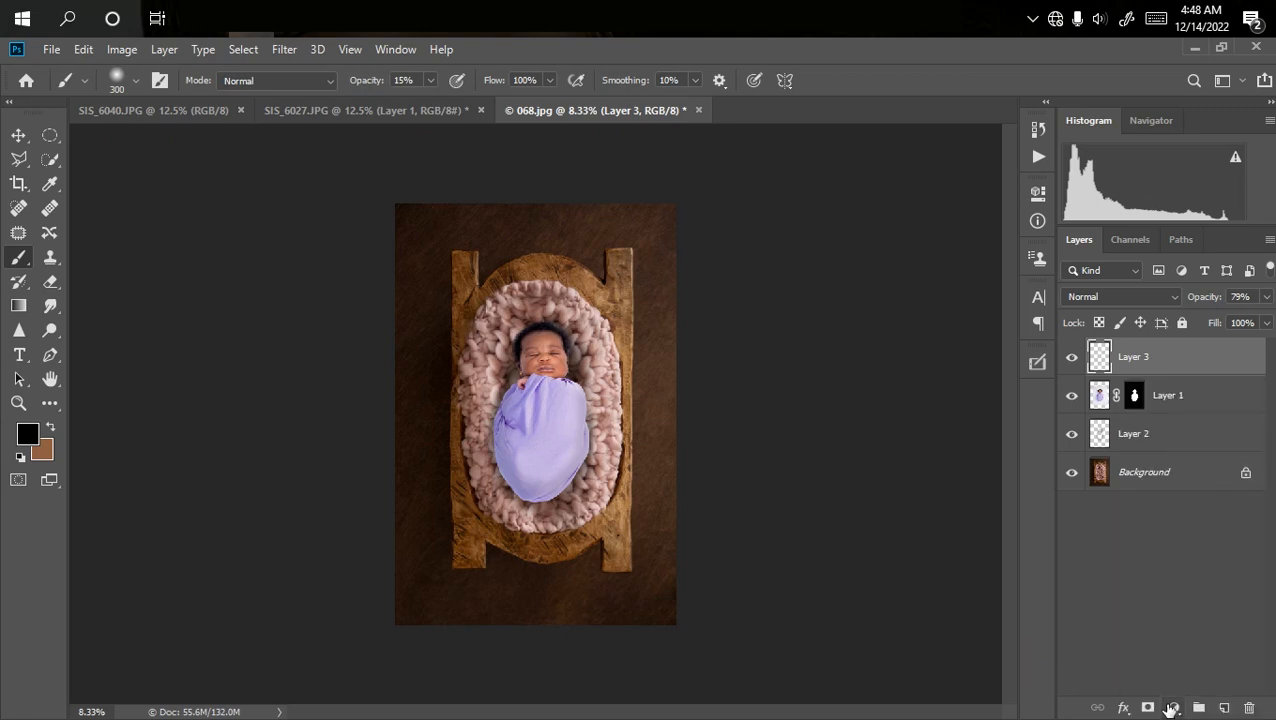
left_click(1176, 708)
left_click(1183, 608)
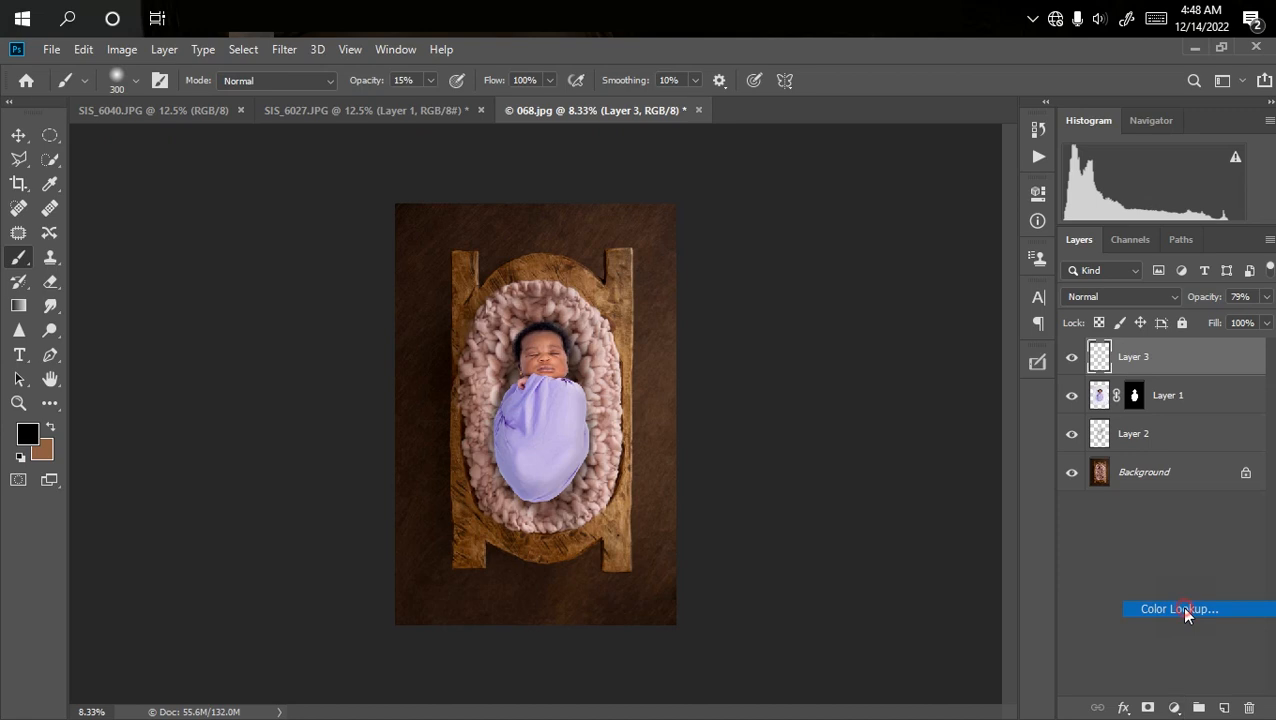
left_click(952, 250)
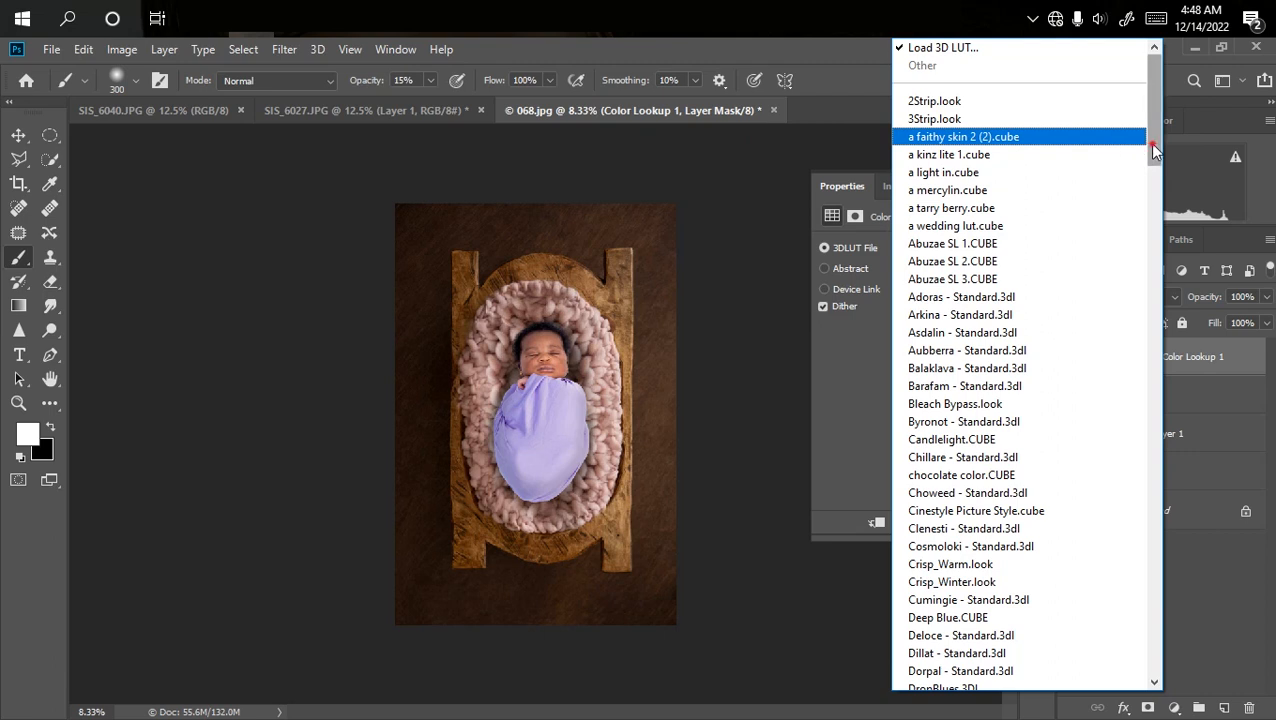
left_click(984, 142)
key("Down")
key("Down")
key("Down")
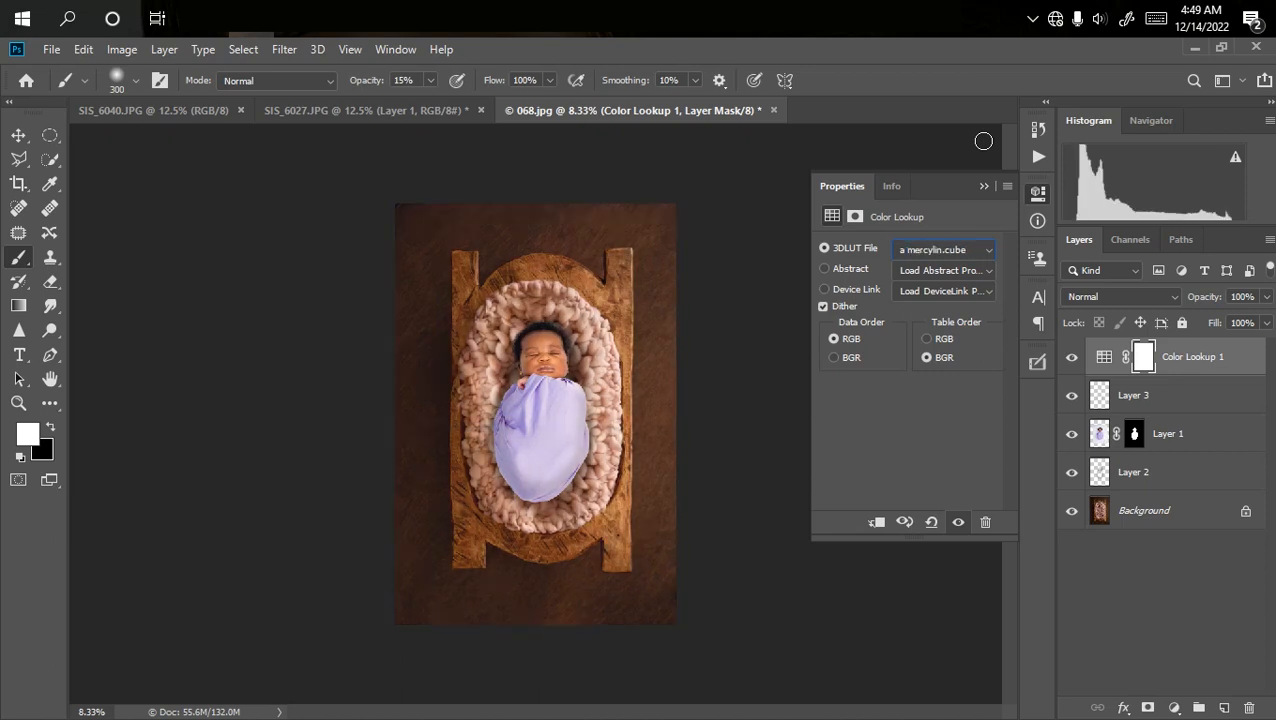
left_click(1265, 297)
left_click_drag(1251, 313, 1221, 317)
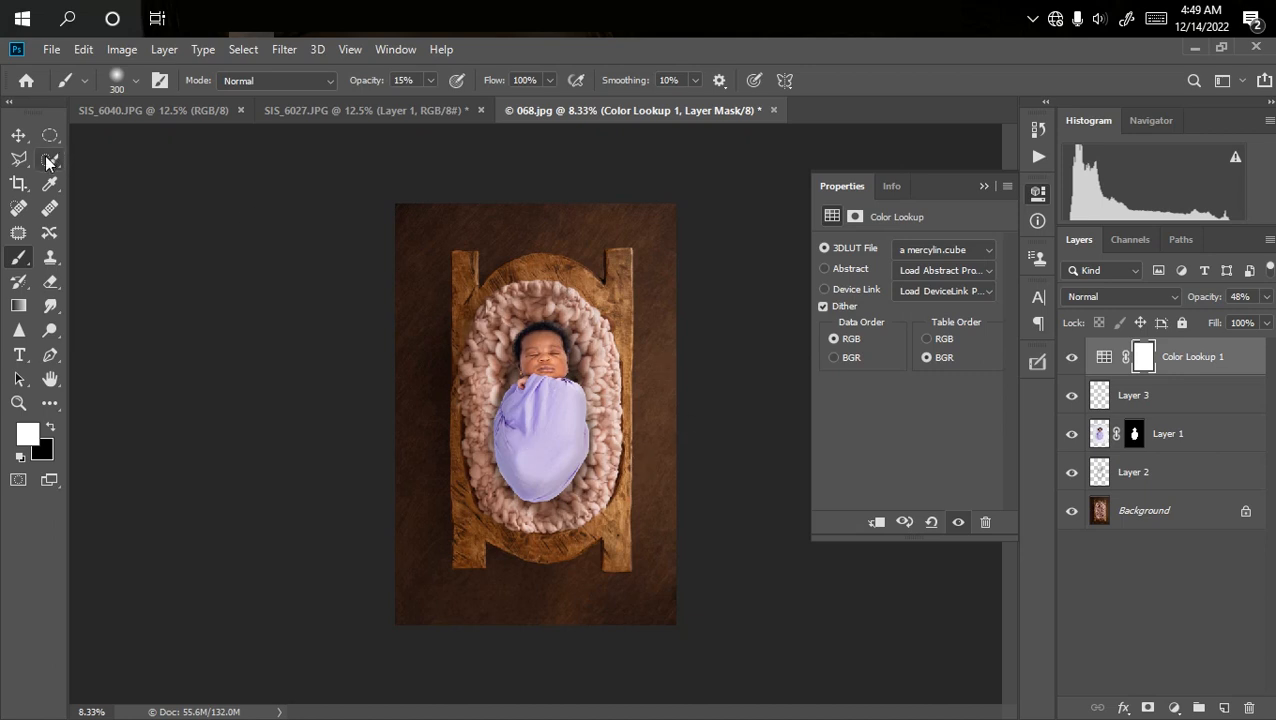
Brighten the baby on Layer 1 with Curves, raising the RGB midtone point from input 120 to output 133
left_click(18, 135)
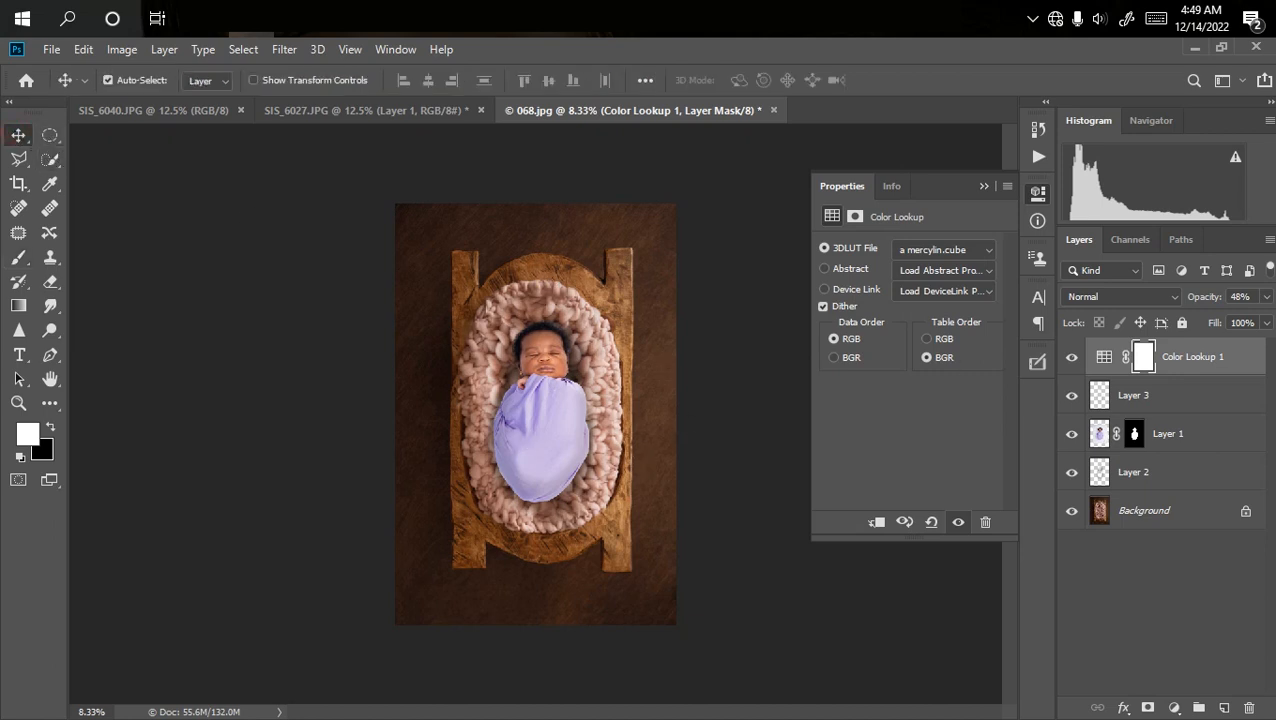
left_click(1202, 447)
key("ctrl+m")
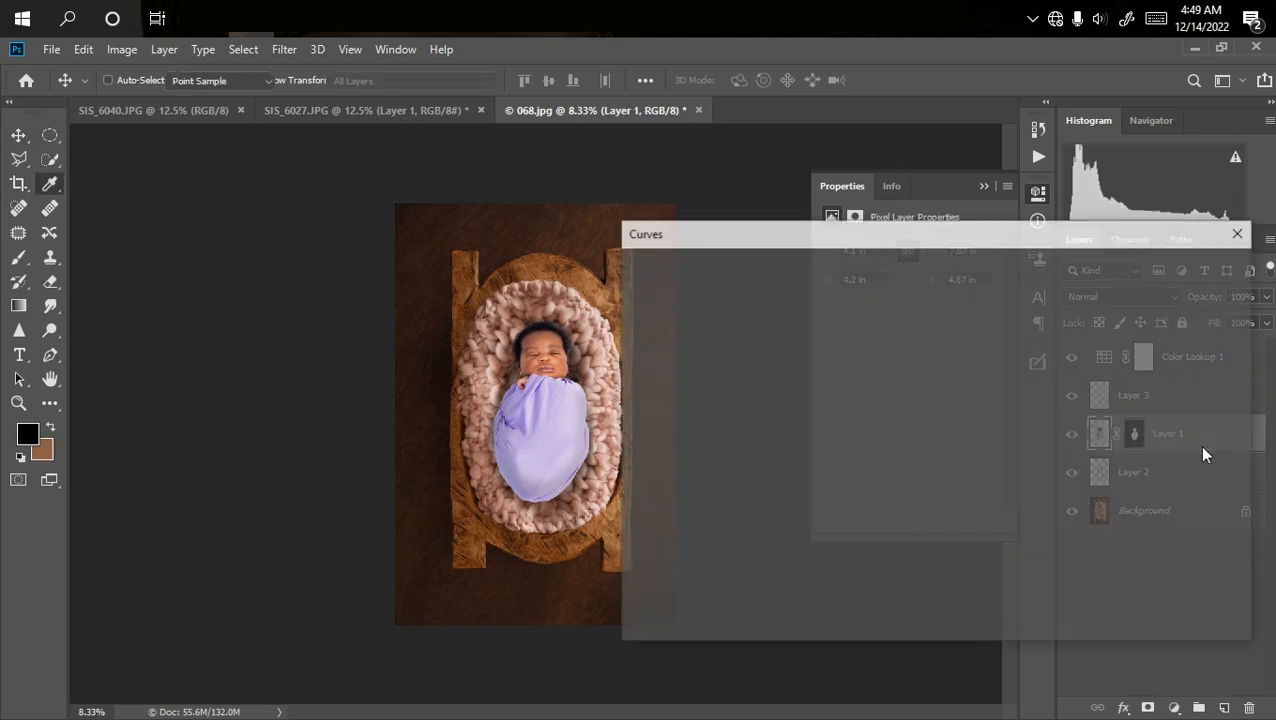
left_click(828, 435)
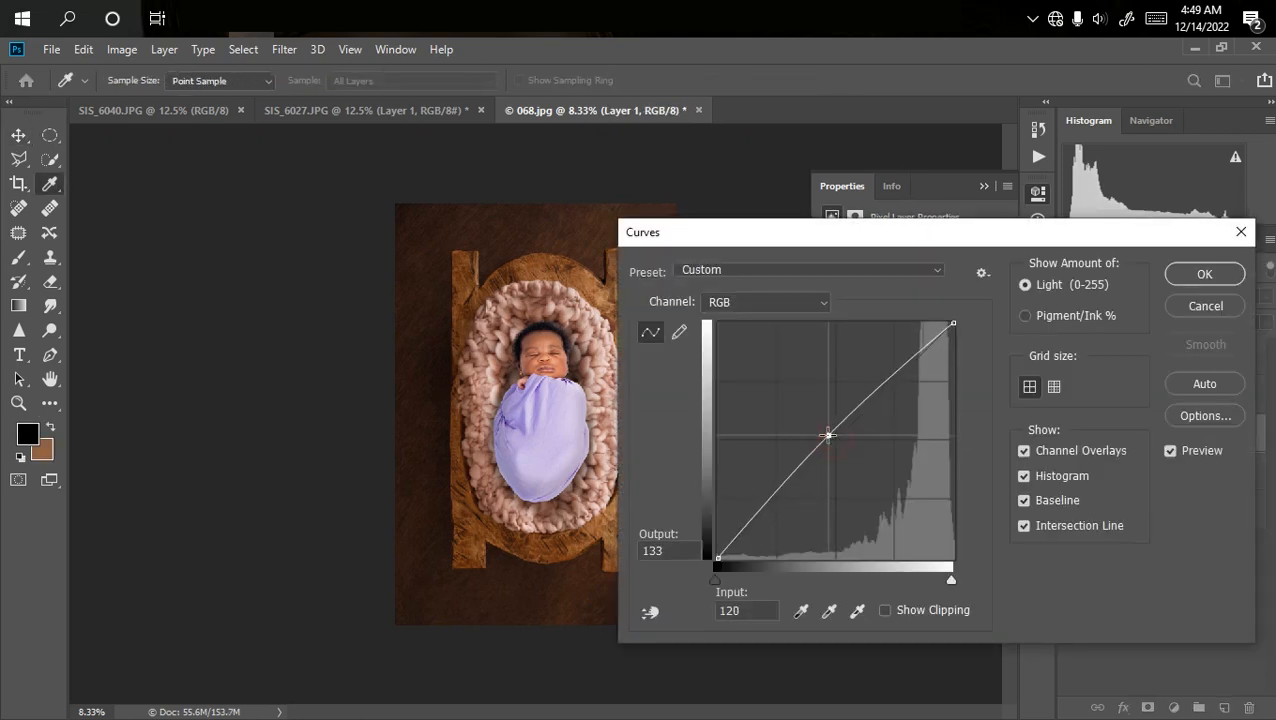
key("Return")
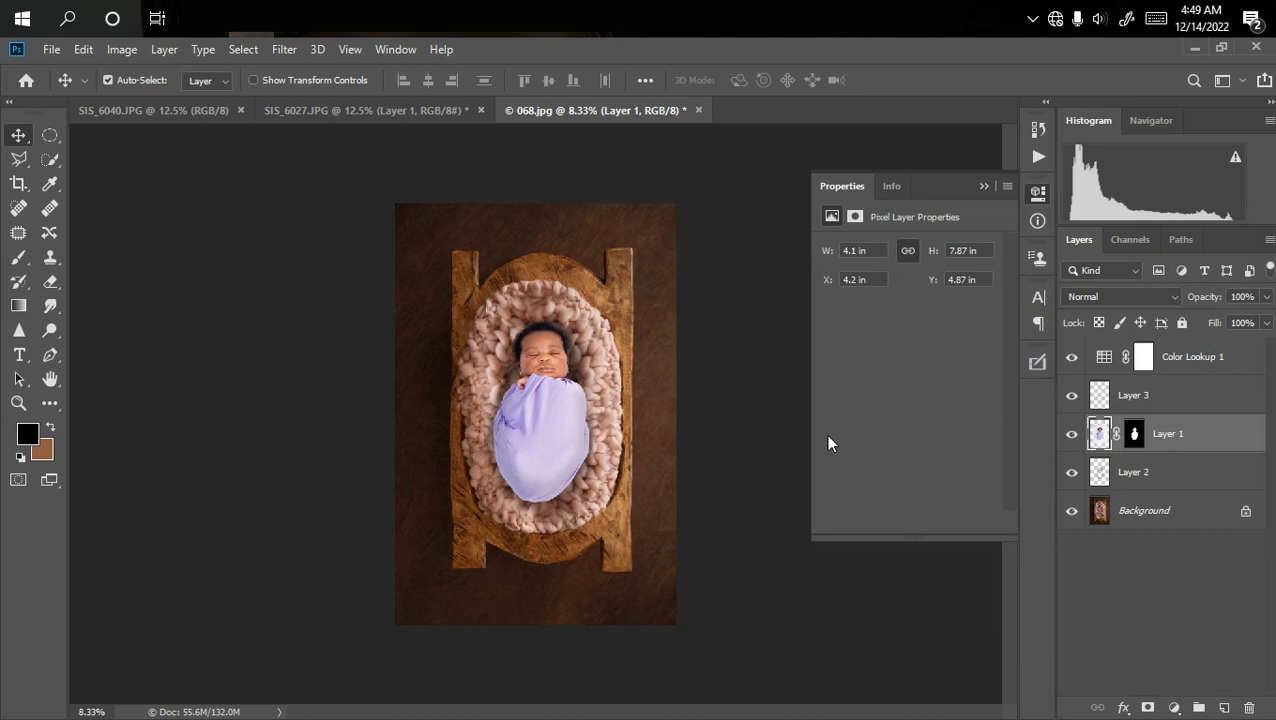
Inspect the color-graded composite at different zoom levels
key("ctrl+plus")
key("ctrl+plus")
key("ctrl+minus")
key("ctrl+minus")
key("ctrl+plus")
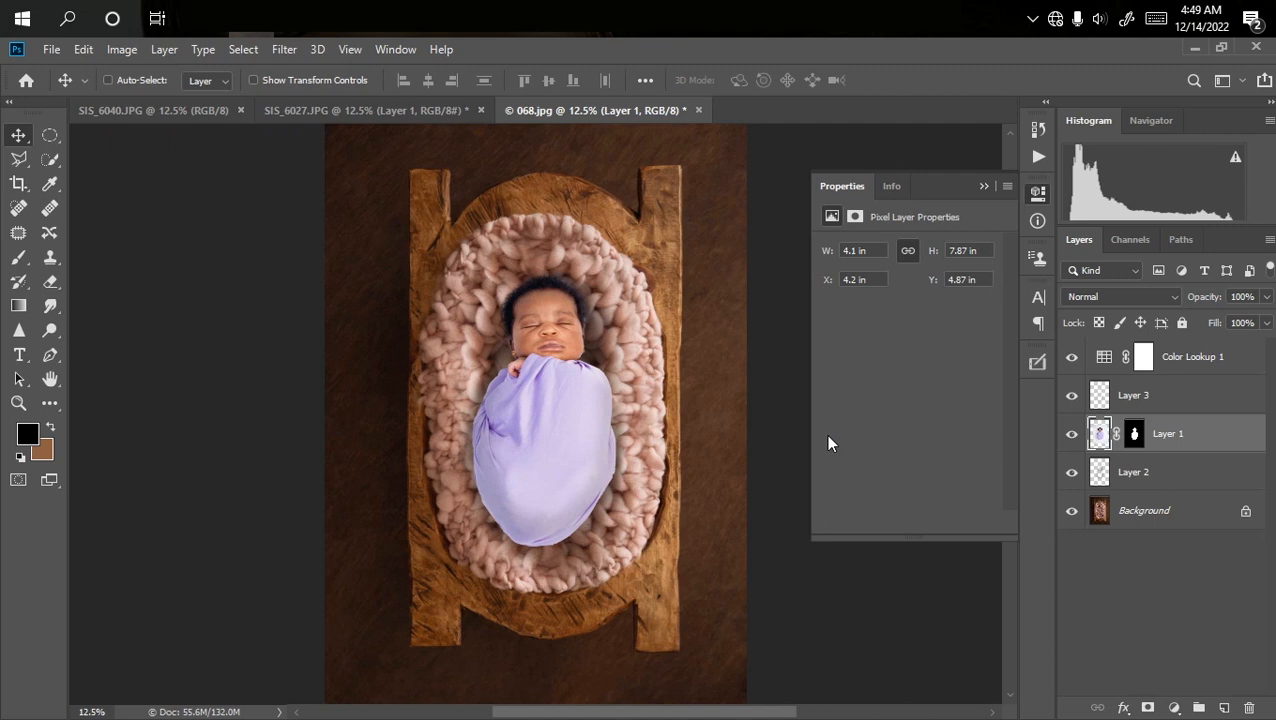
key("ctrl+minus")
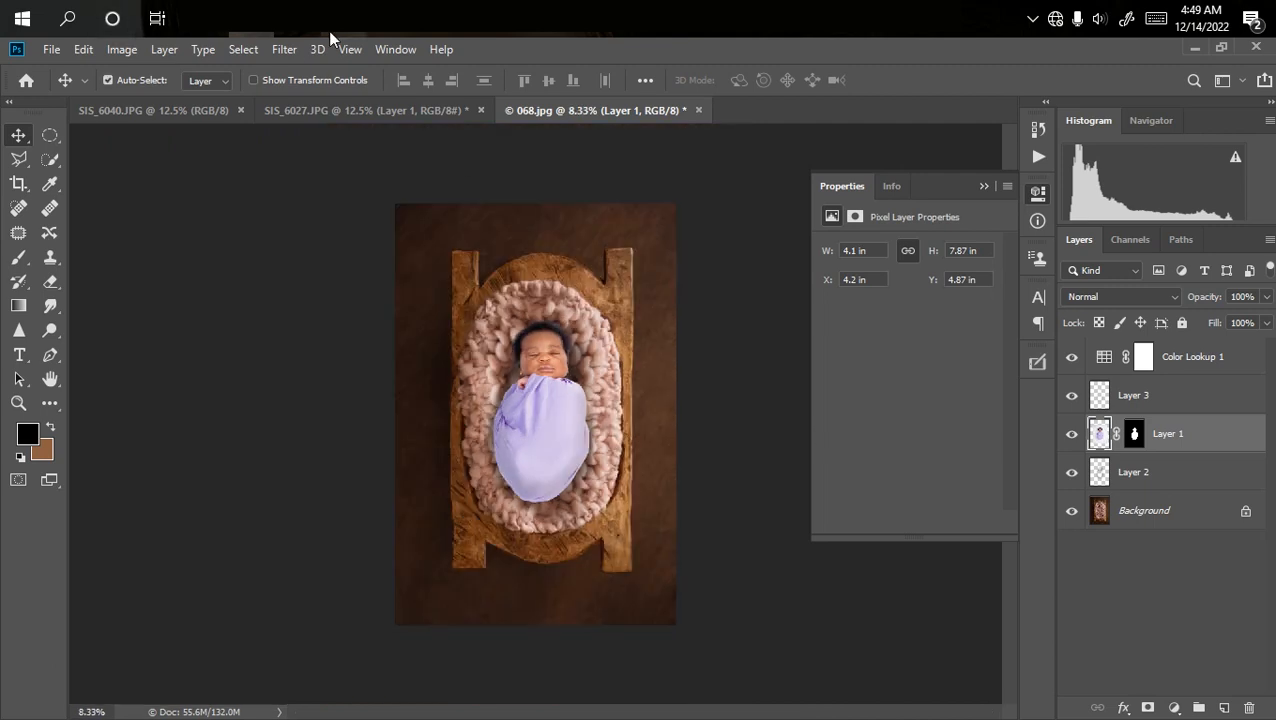
Switch to the baby overlays folder in File Explorer, look through the other newborn backgrounds, and return to Photoshop
mouse_move(305, 20)
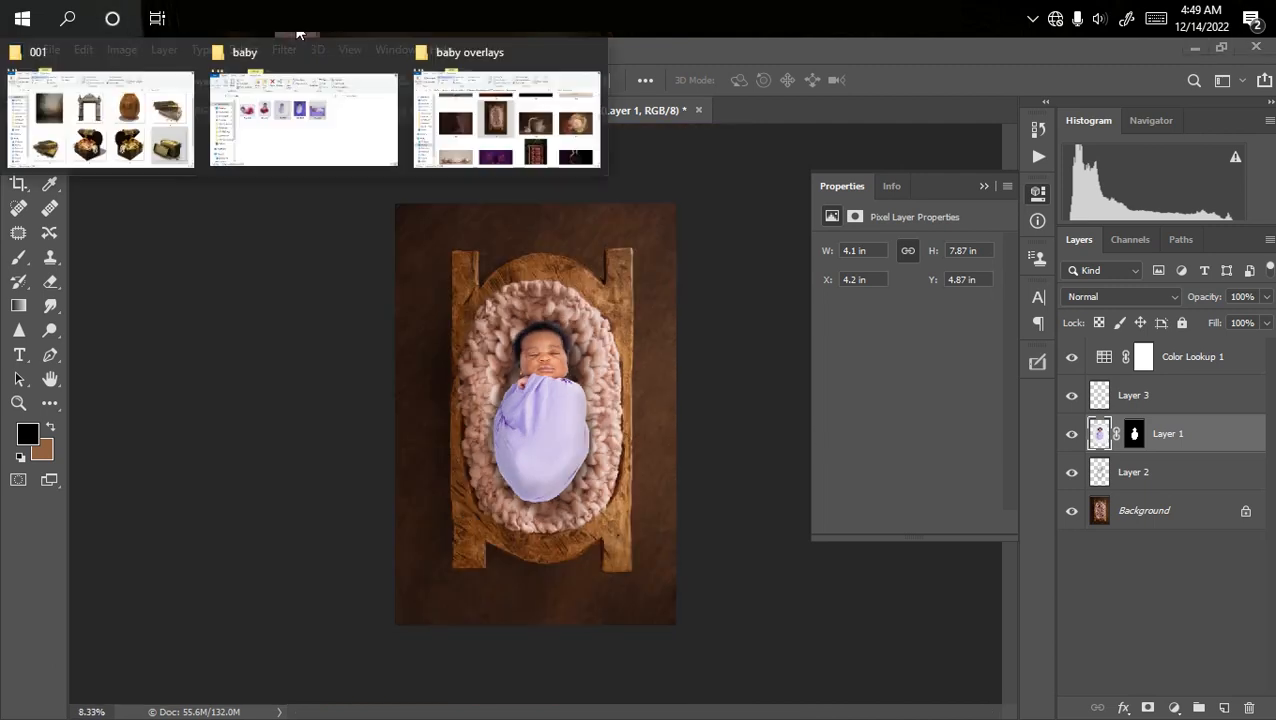
left_click(473, 125)
left_click_drag(1270, 385, 1270, 349)
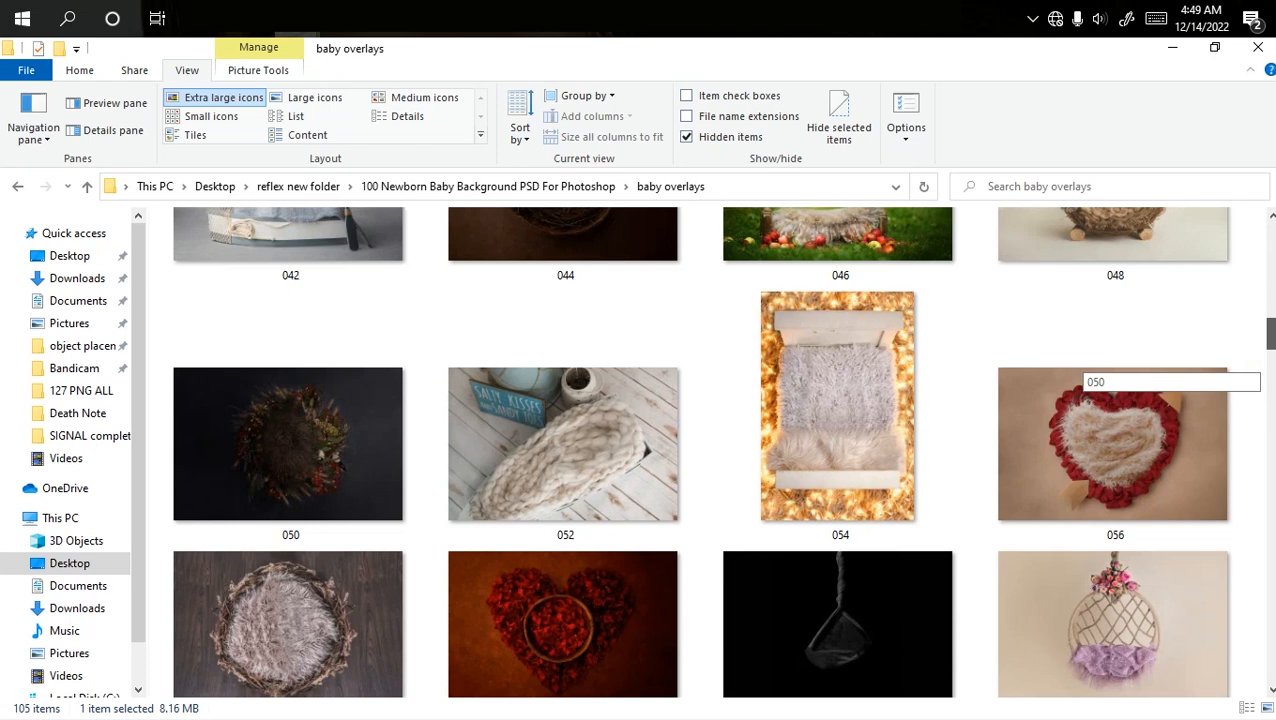
left_click_drag(1270, 349, 1270, 262)
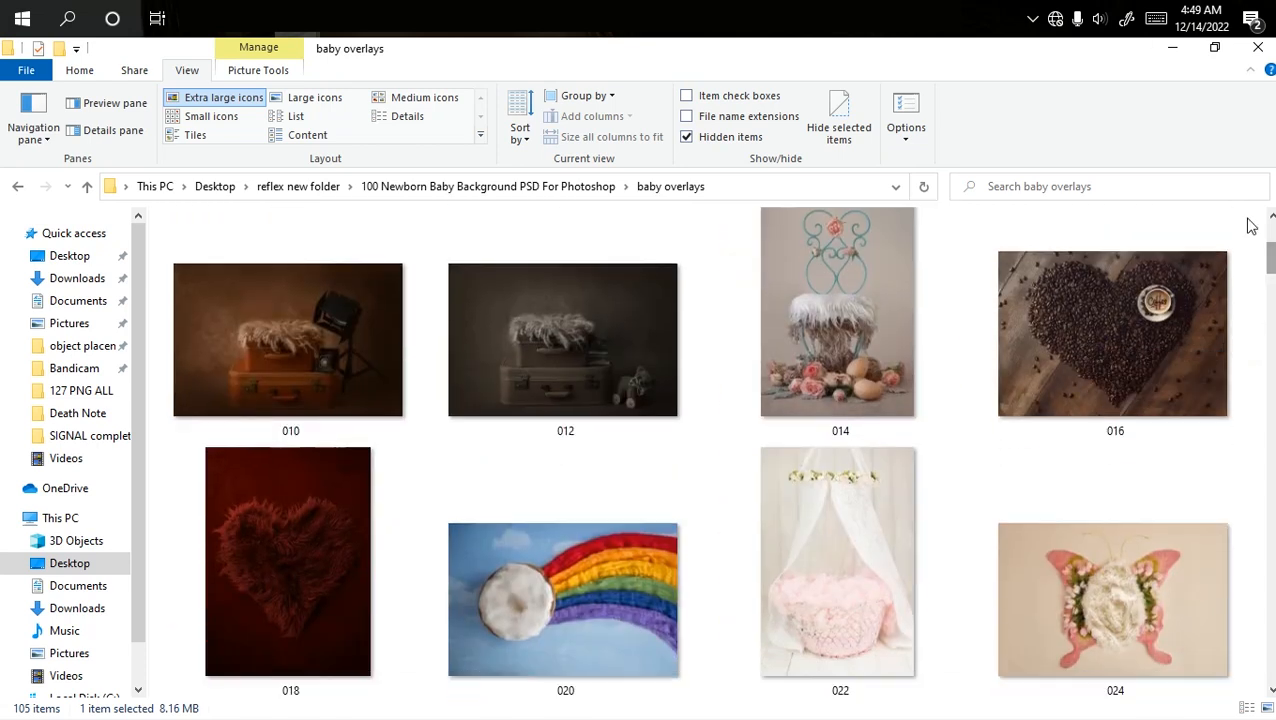
left_click(1172, 47)
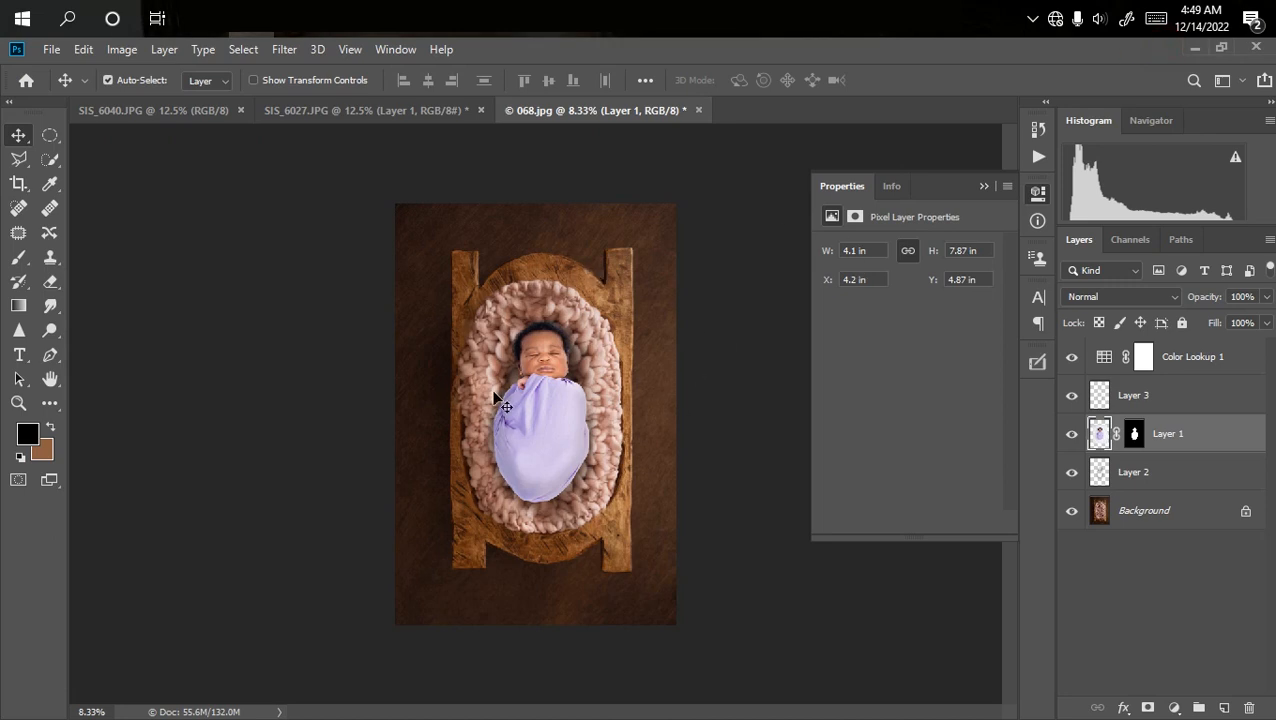
View the original SIS_6040.JPG photo, return to the 068.jpg composite and examine it more closely
left_click(178, 113)
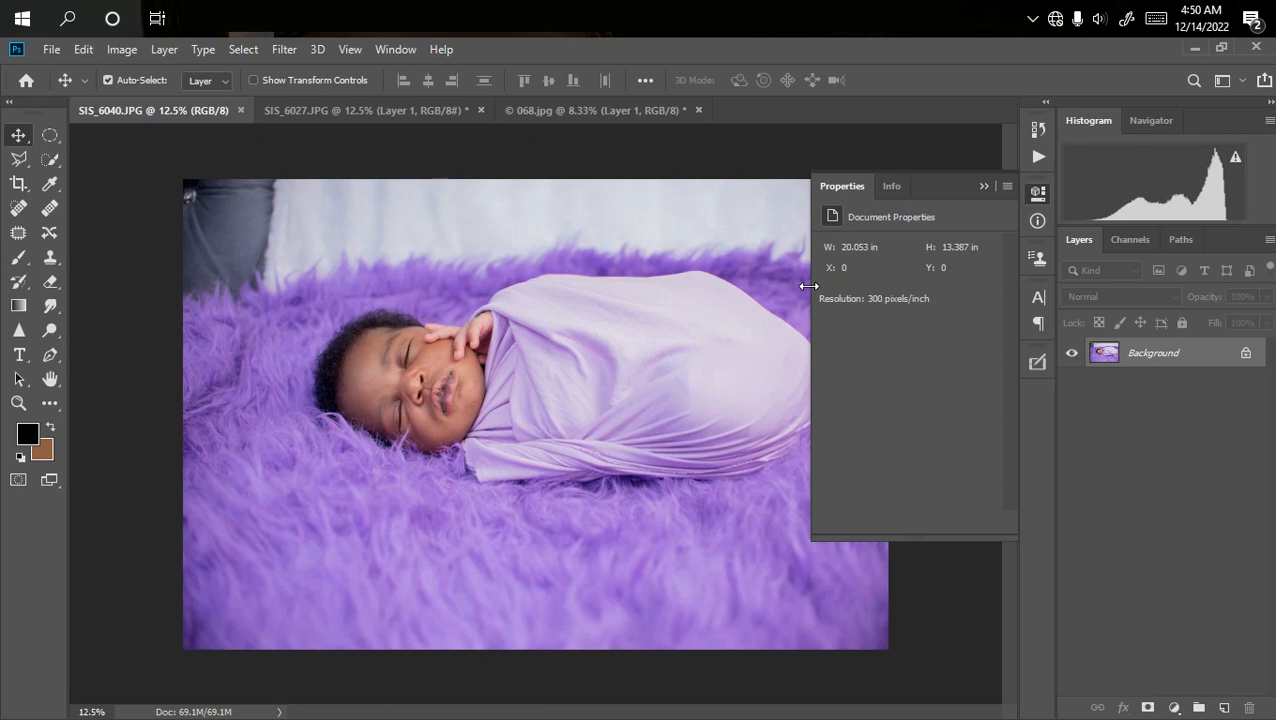
key("super")
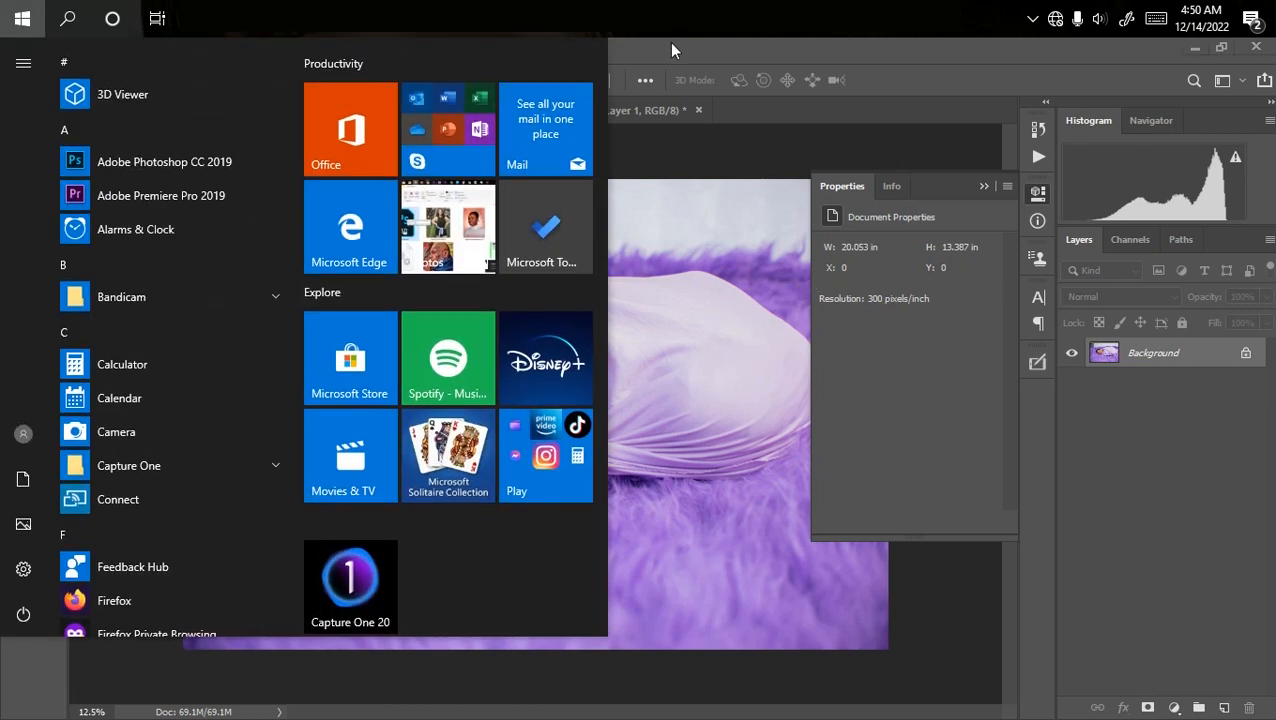
left_click(621, 123)
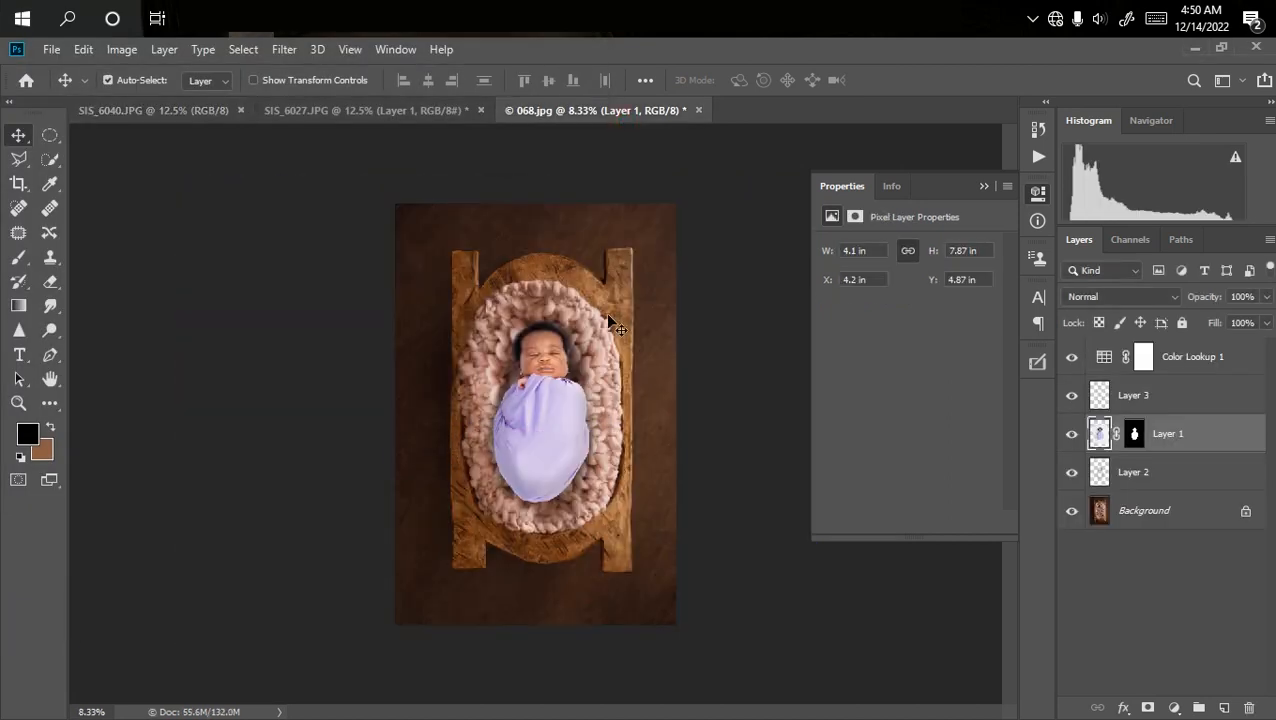
key("ctrl+plus")
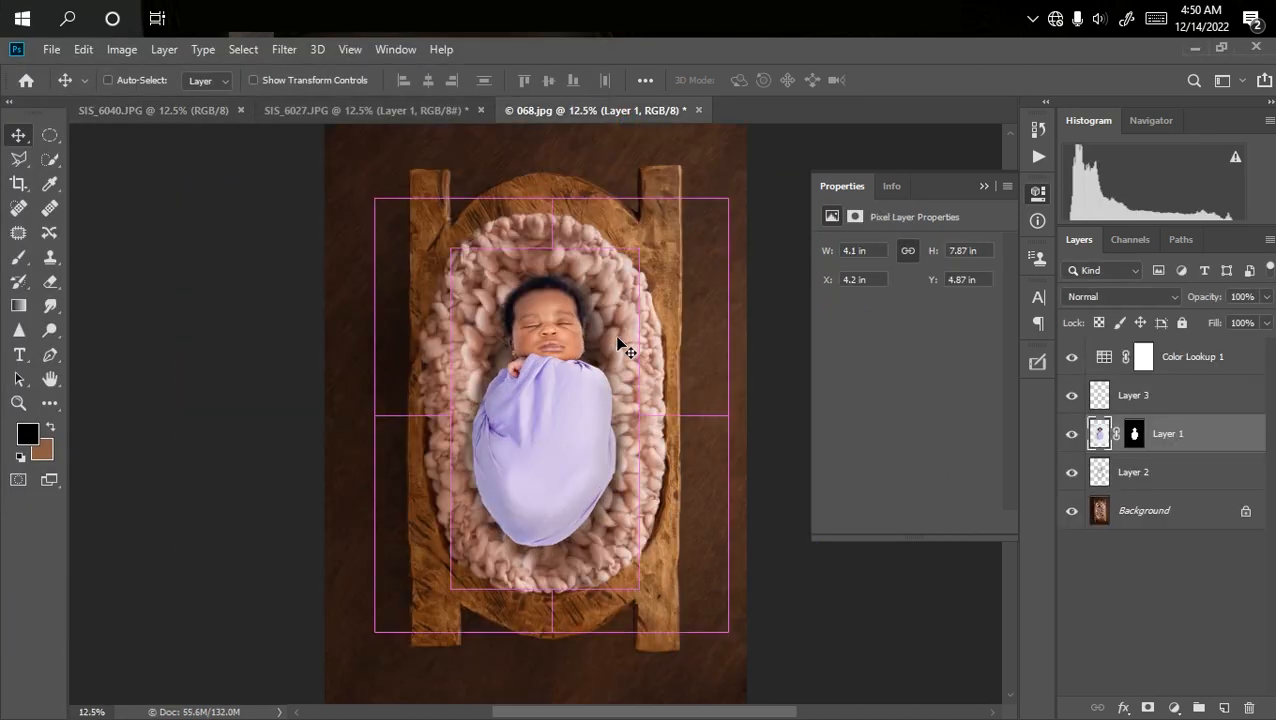